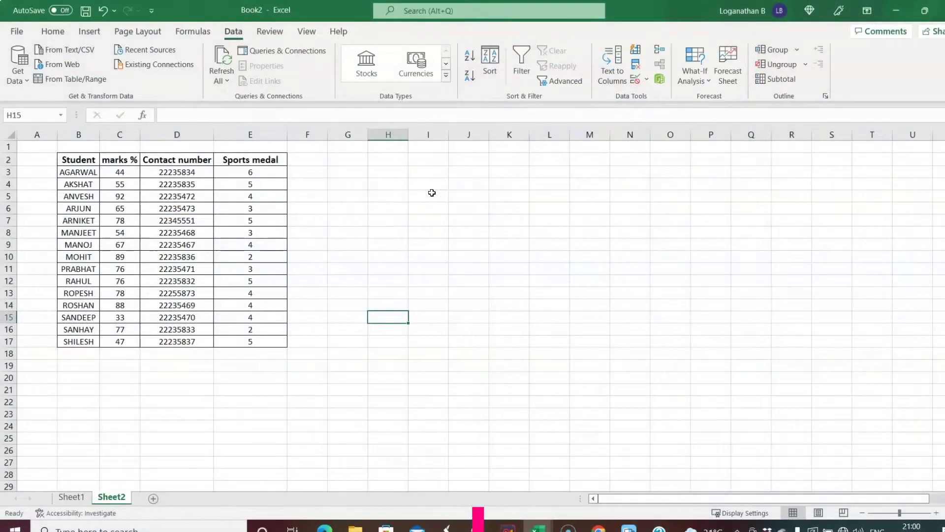
# - Enter the heading 'HLOOK UP FUNCTION' in cell I3
pyautogui.click(428, 172)
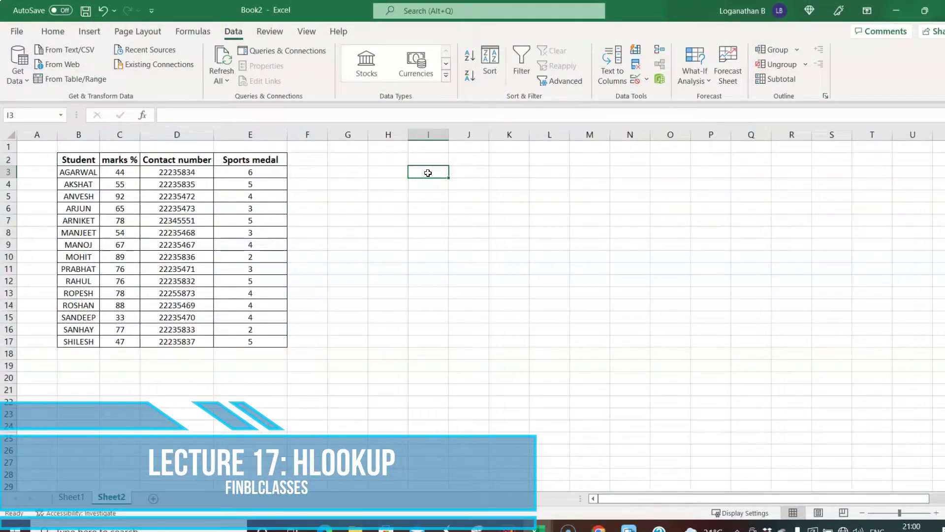
pyautogui.write('HLOOK UP FUNCTION')
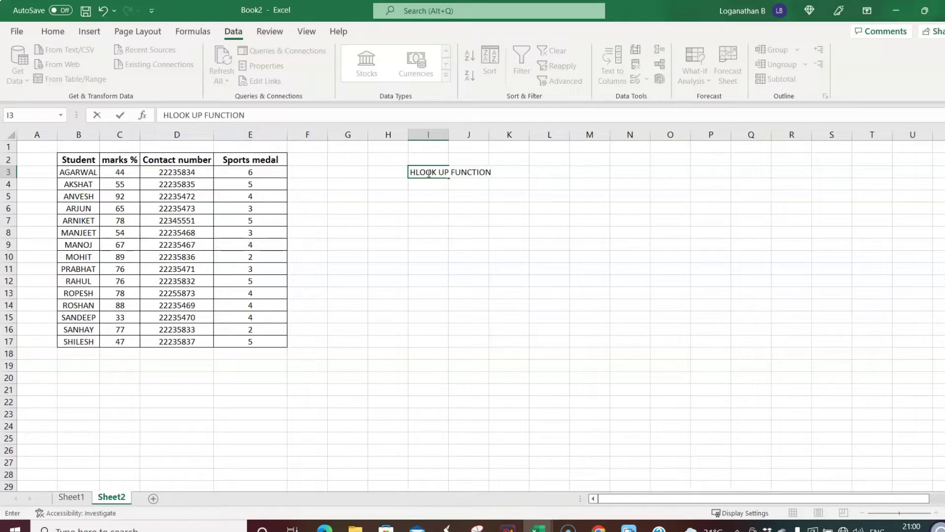
pyautogui.click(423, 223)
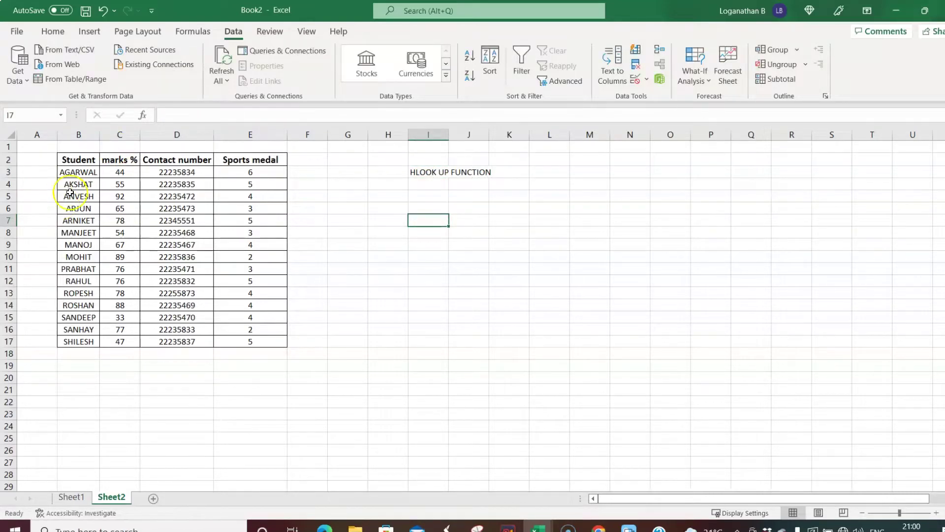
# - Select the Student names in B2:B17, after briefly selecting the marks and contact columns
pyautogui.moveTo(79, 158); pyautogui.dragTo(72, 348)
pyautogui.moveTo(118, 159); pyautogui.dragTo(115, 332)
pyautogui.moveTo(195, 159); pyautogui.dragTo(205, 316)
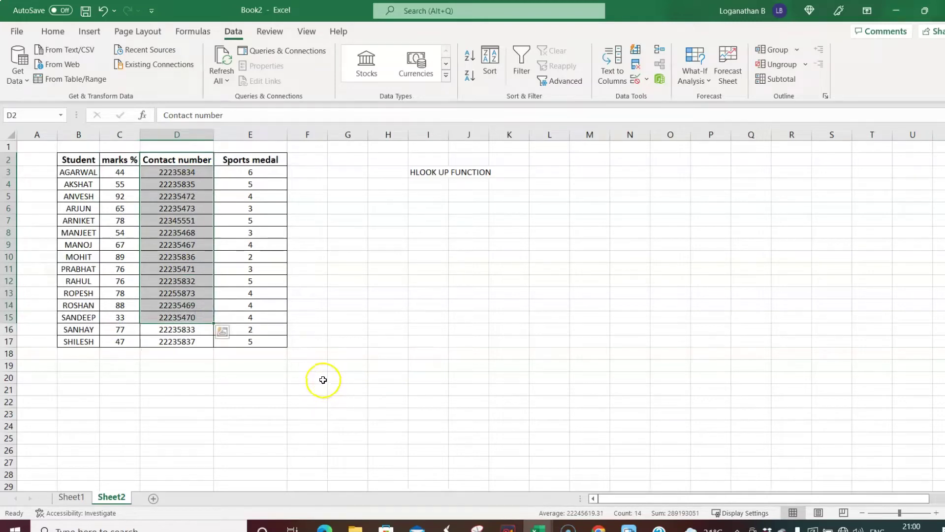
pyautogui.moveTo(314, 380); pyautogui.dragTo(793, 378)
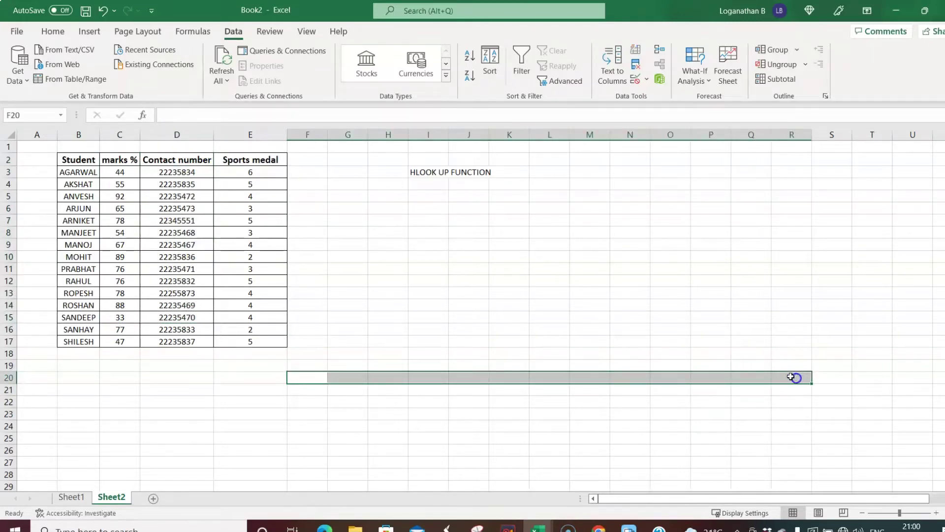
pyautogui.click(566, 298)
pyautogui.moveTo(64, 159); pyautogui.dragTo(82, 337)
pyautogui.rightClick(83, 336)
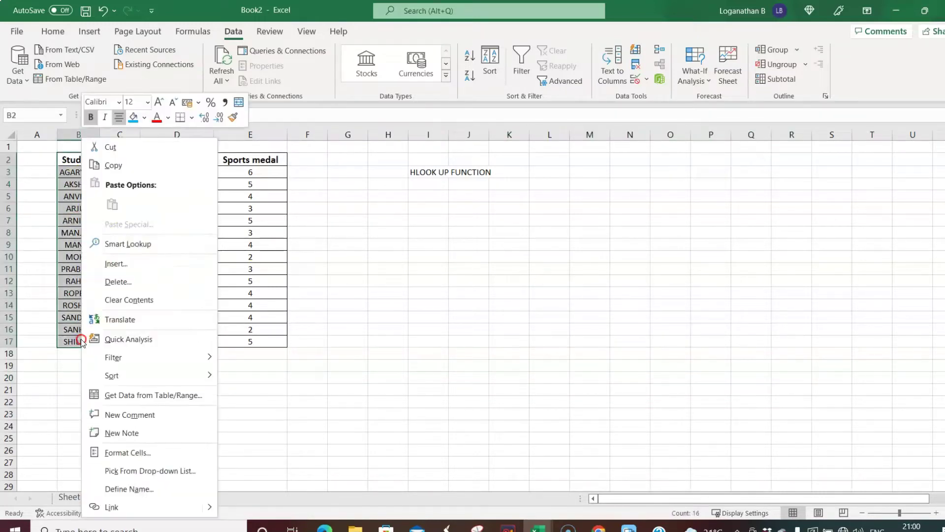
pyautogui.click(124, 162)
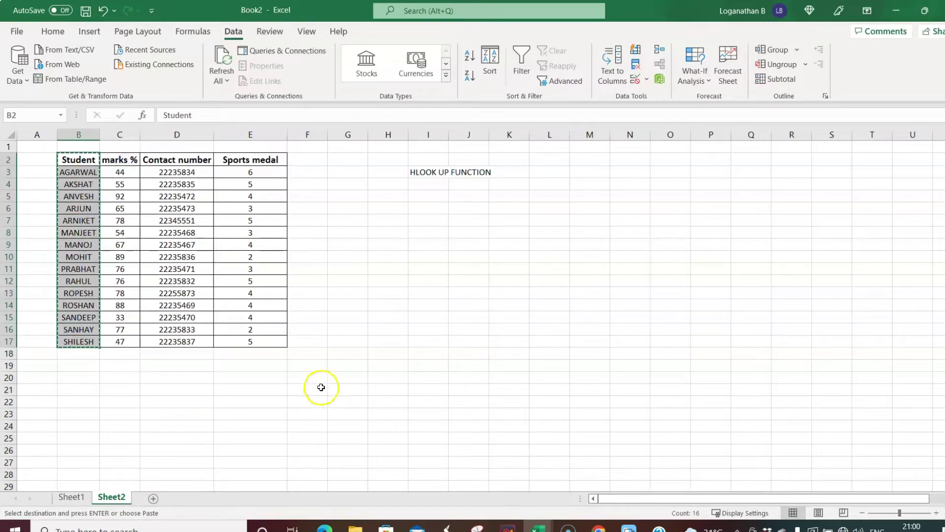
pyautogui.moveTo(317, 378); pyautogui.dragTo(829, 373)
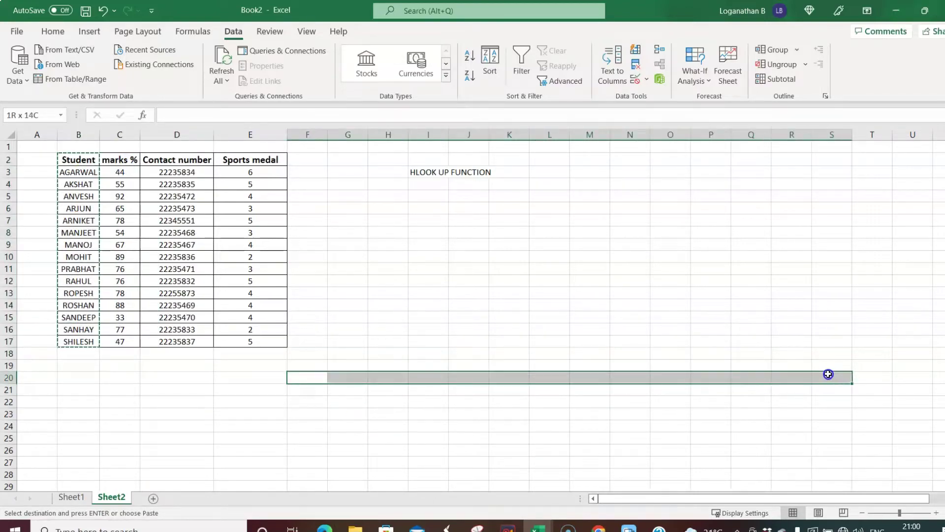
pyautogui.rightClick(768, 380)
pyautogui.click(798, 86)
pyautogui.scroll(-9, 578, 314)
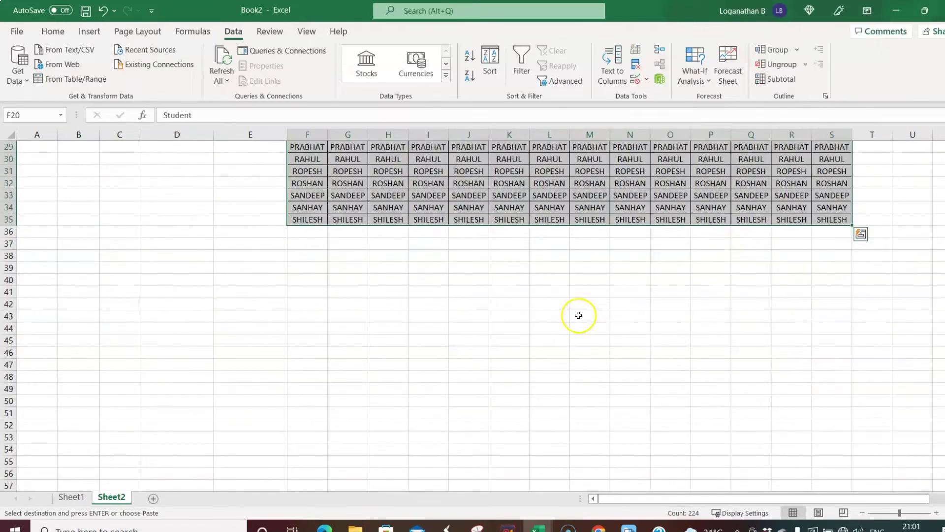
pyautogui.scroll(10, 578, 310)
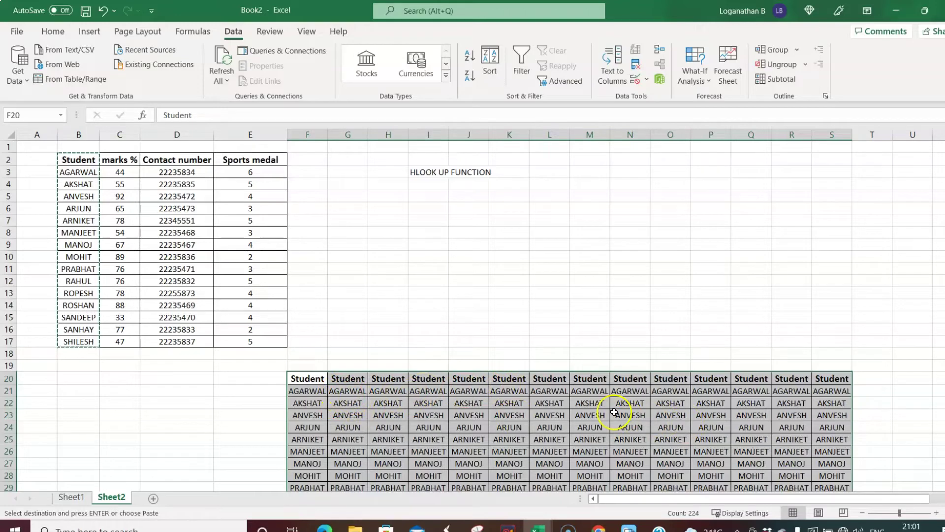
pyautogui.press('Delete')
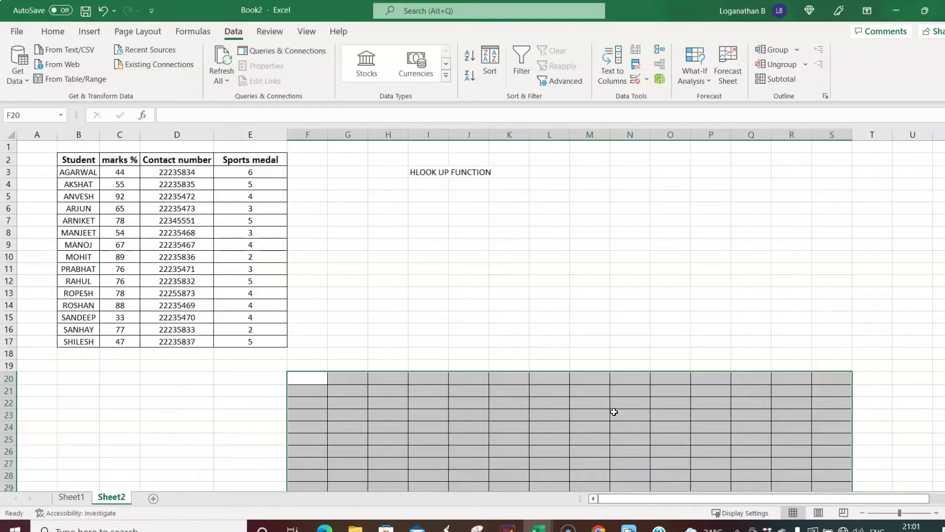
pyautogui.moveTo(303, 380); pyautogui.dragTo(840, 458)
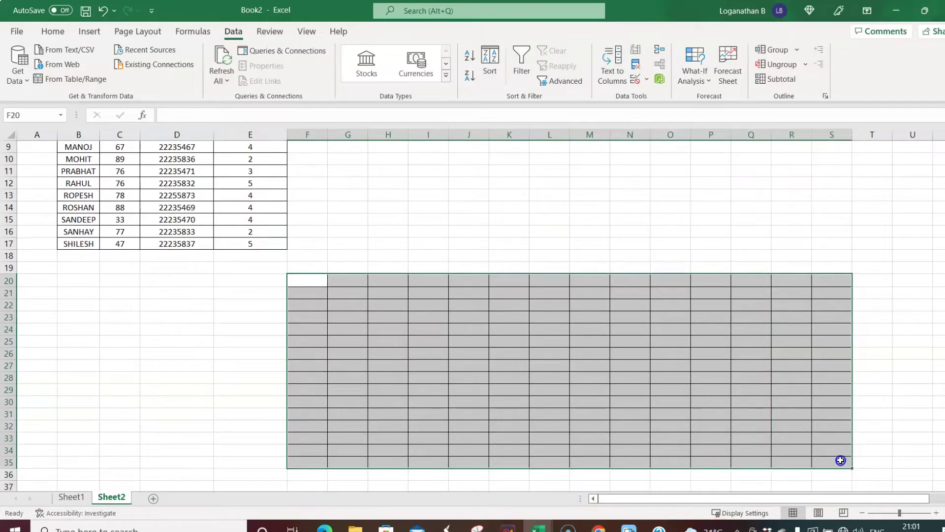
pyautogui.rightClick(832, 460)
pyautogui.click(736, 243)
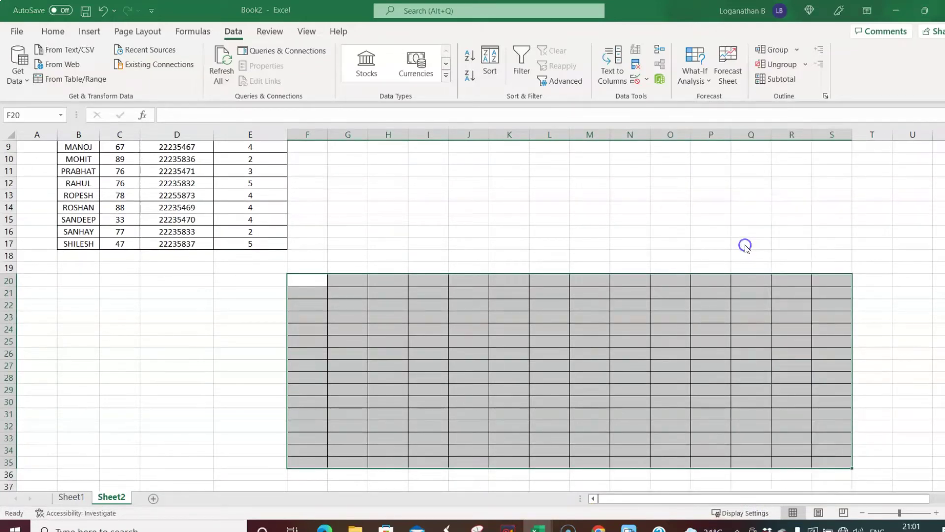
pyautogui.click(719, 300)
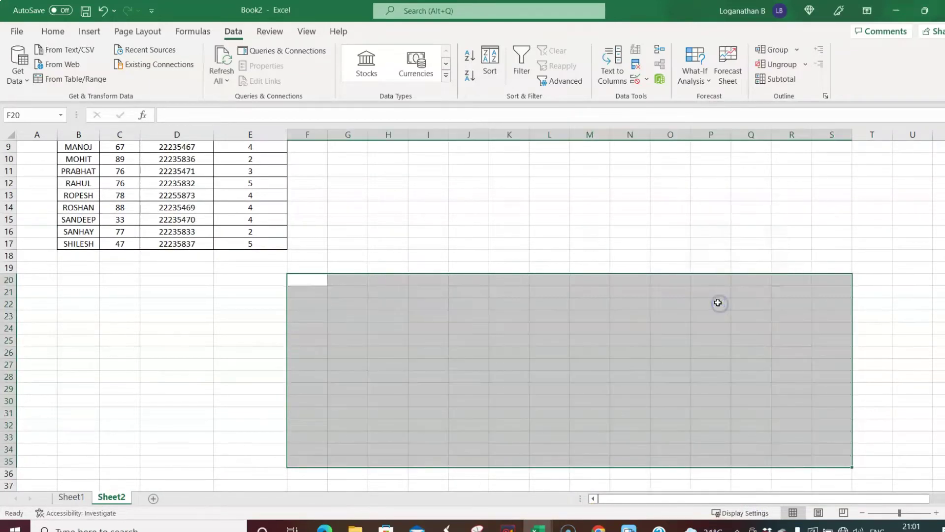
pyautogui.click(447, 242)
pyautogui.click(353, 277)
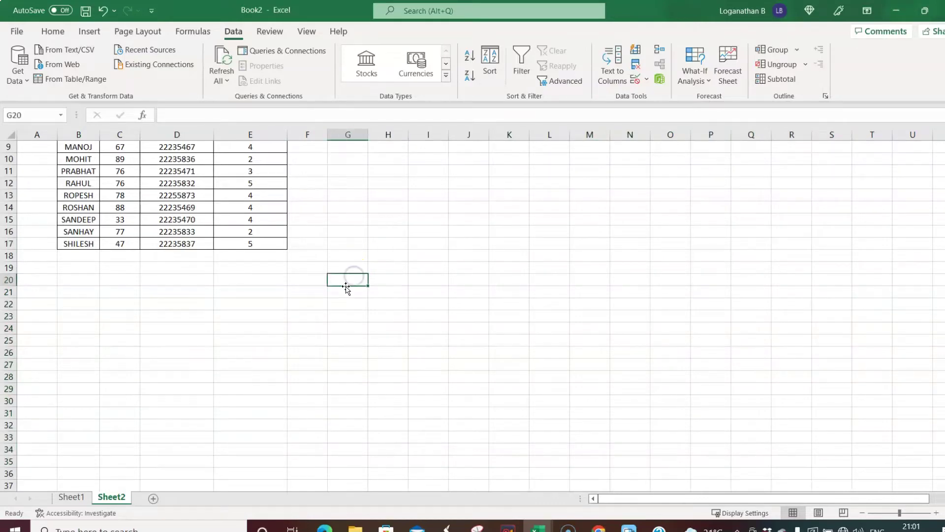
pyautogui.scroll(3, 346, 289)
pyautogui.click(470, 207)
# - Enter the label 'TRANSPOSE' in J6 and select cell F21
pyautogui.write('TRANSPOSE')
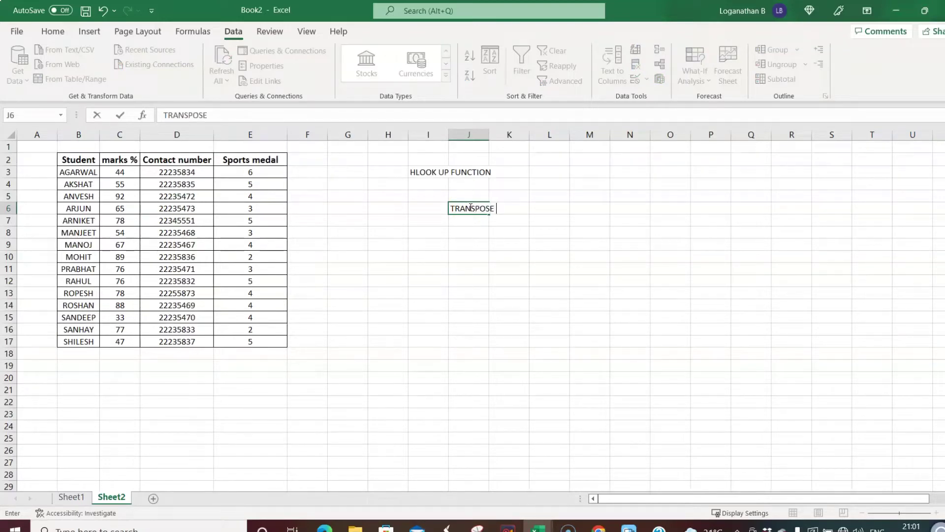
pyautogui.click(551, 291)
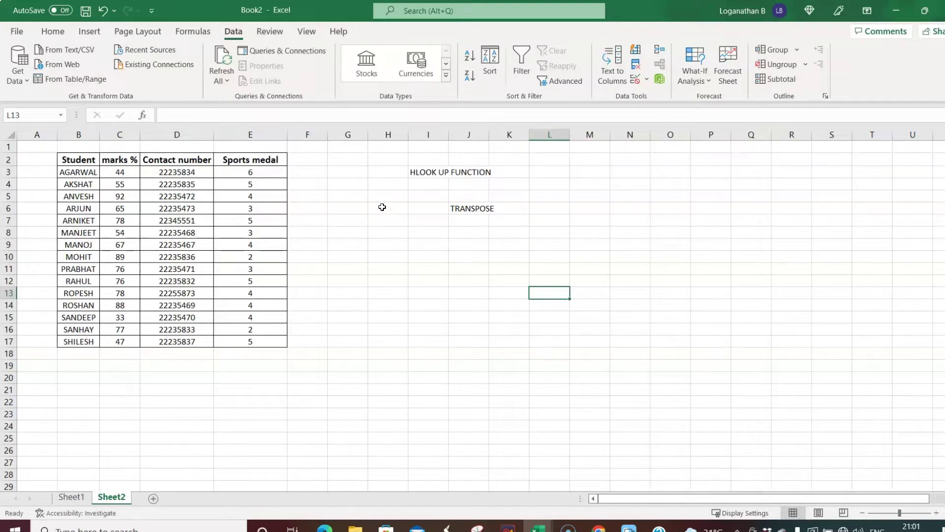
pyautogui.click(338, 390)
pyautogui.click(312, 392)
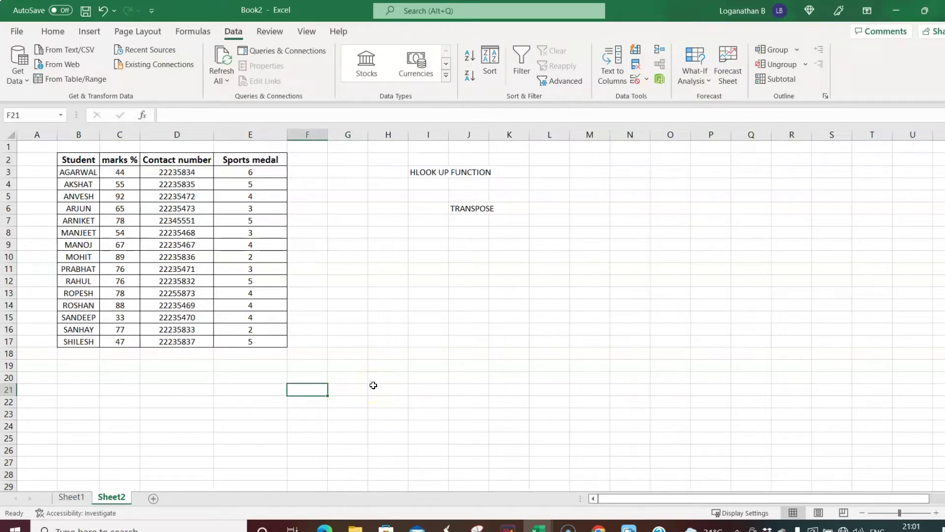
# - Enter =TRANSPOSE(B2:B17) in F21 to lay the student names across row 21
pyautogui.write('=TRA')
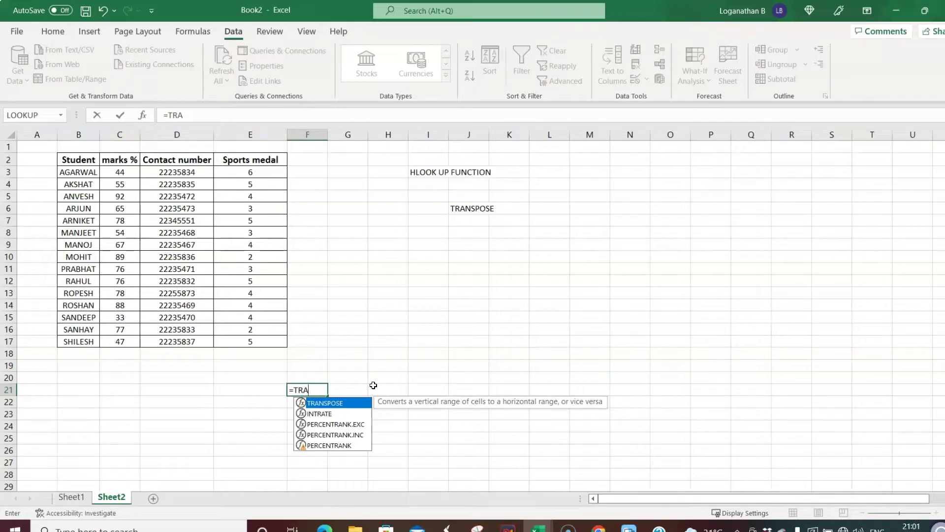
pyautogui.press('Tab')
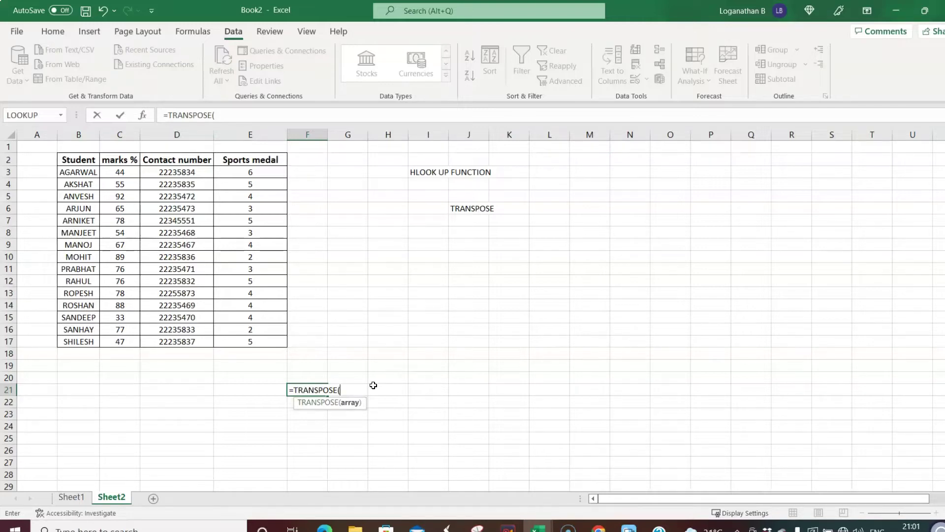
pyautogui.click(79, 161)
pyautogui.moveTo(79, 160); pyautogui.dragTo(77, 342)
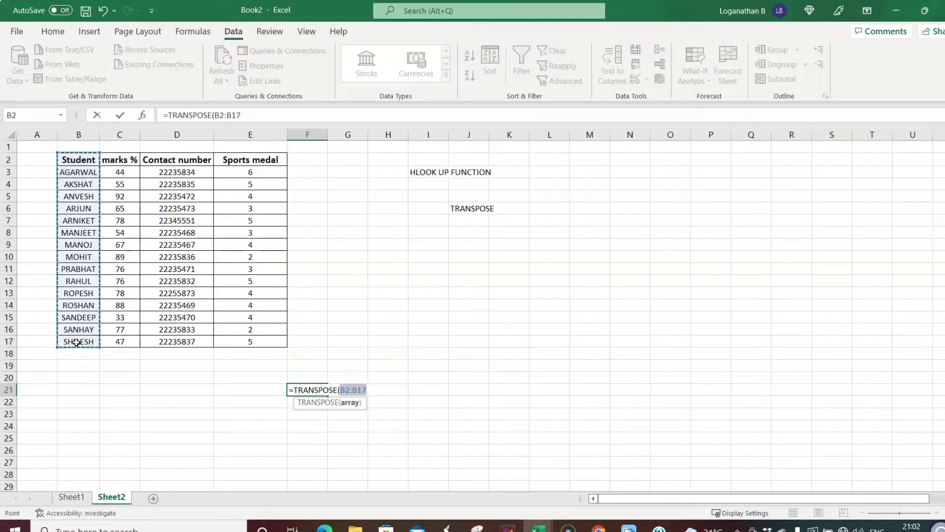
pyautogui.press('Return')
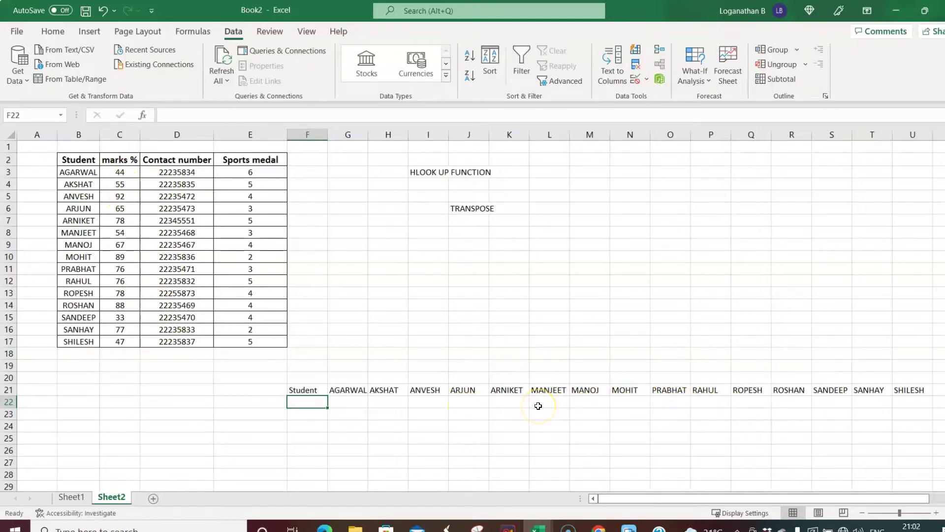
# - Enter =TRANSPOSE(C2:C17) to lay the marks % values across row 22
pyautogui.write('TRA')
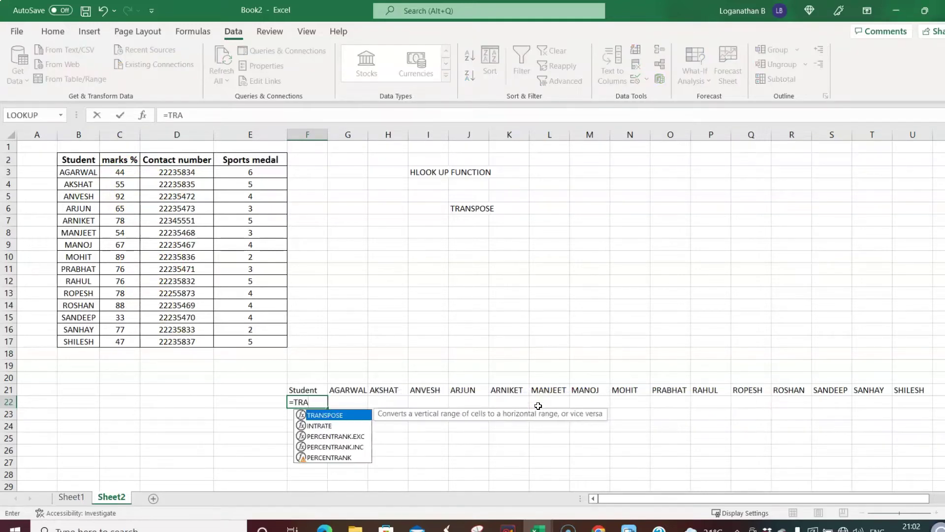
pyautogui.press('Tab')
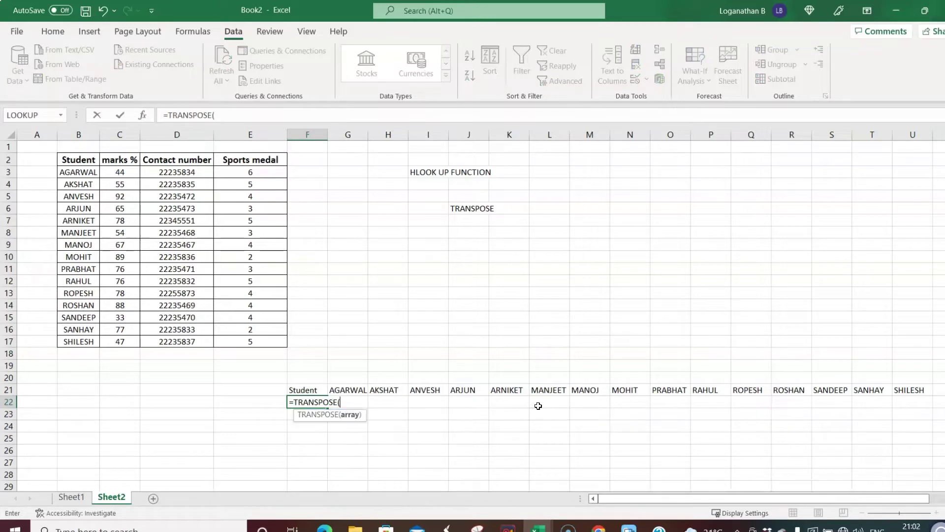
pyautogui.click(122, 162)
pyautogui.moveTo(122, 162); pyautogui.dragTo(127, 344)
pyautogui.press('Return')
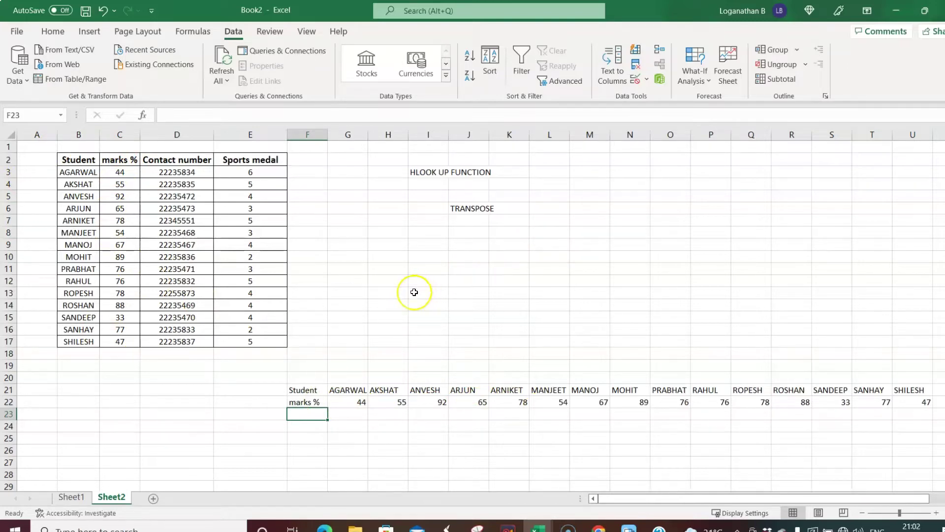
# - Enter =TRANSPOSE(D2:D17) in F23 to lay the contact numbers across row 23
pyautogui.write('=TRAN')
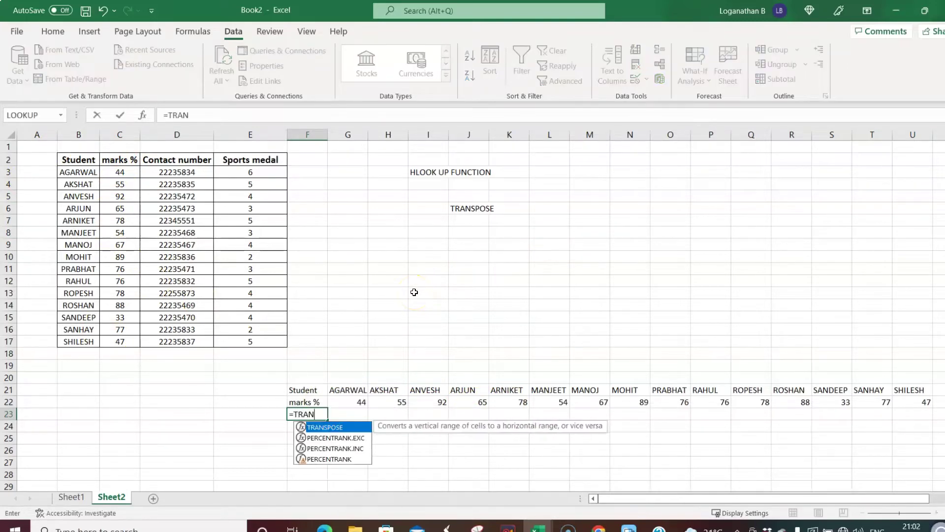
pyautogui.press('Tab')
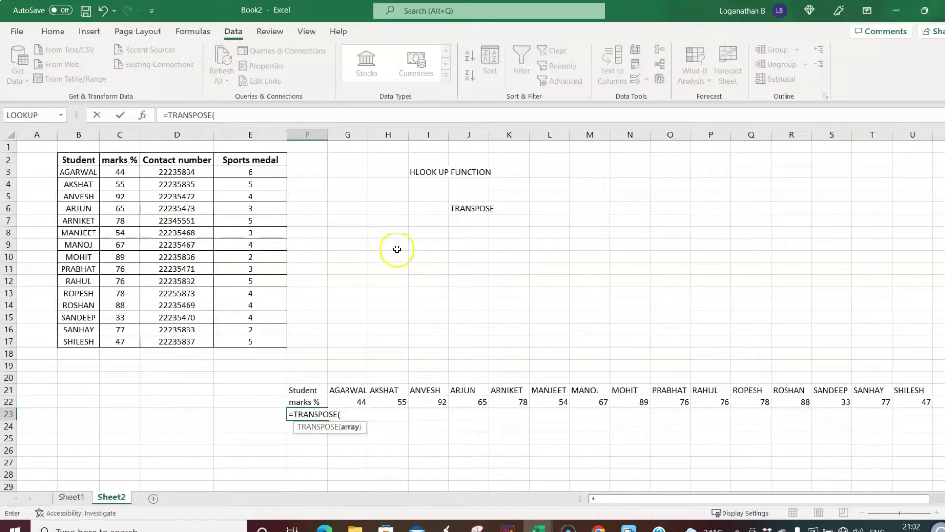
pyautogui.click(175, 161)
pyautogui.moveTo(177, 164); pyautogui.dragTo(185, 342)
pyautogui.press('Return')
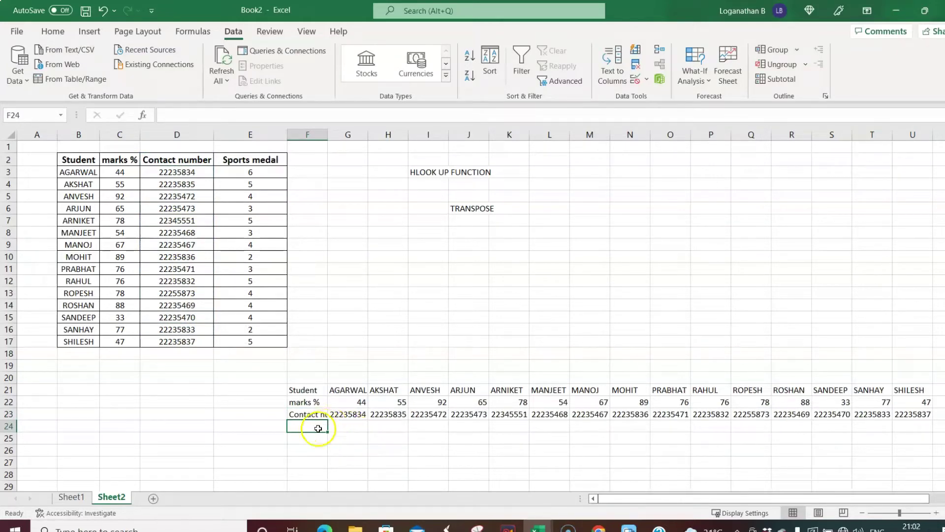
# - Enter =TRANSPOSE(E2:E17) in F24 to spread the Sports medal values across row 24
pyautogui.write('=TRANSPOSE(')
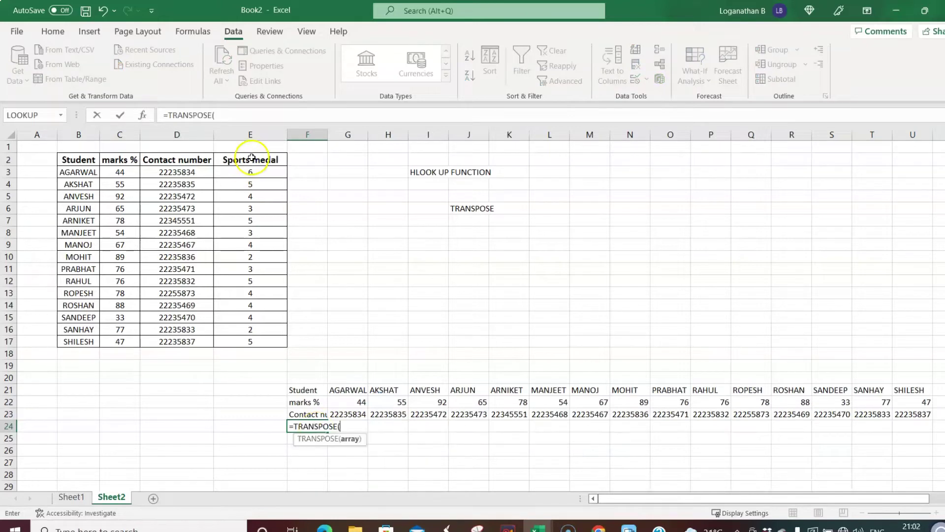
pyautogui.moveTo(251, 158); pyautogui.dragTo(266, 340)
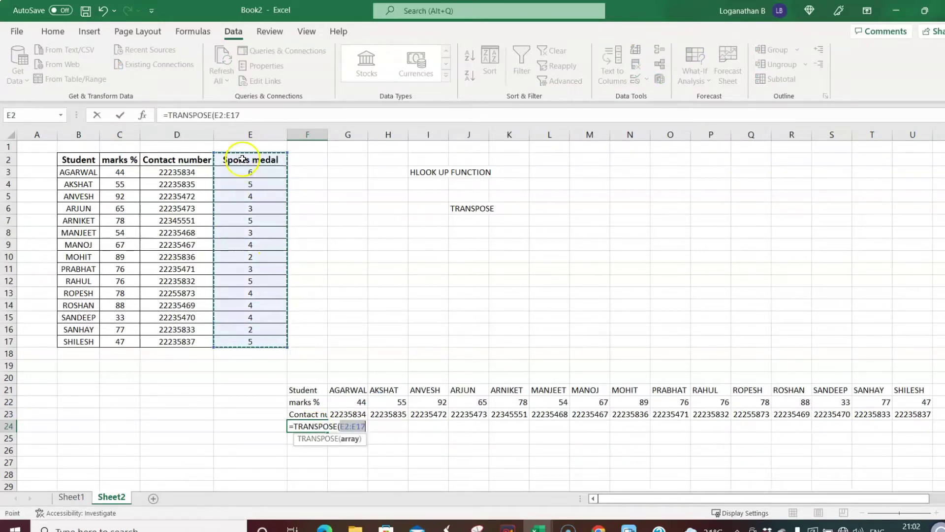
pyautogui.write(')')
pyautogui.press('Return')
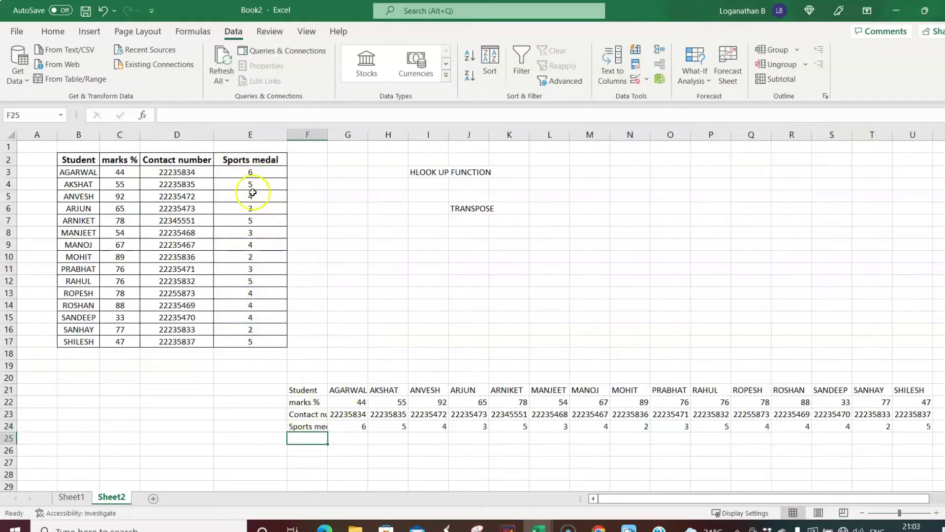
pyautogui.click(939, 498)
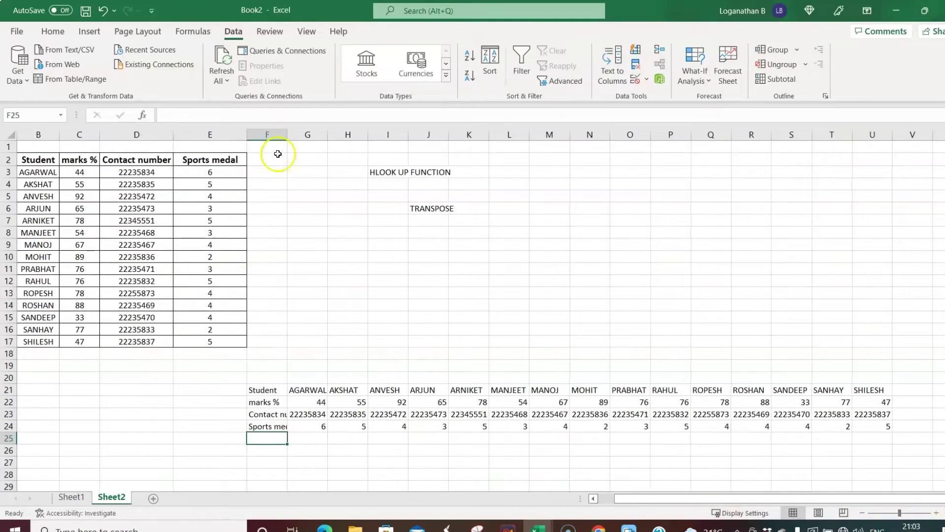
# - Autofit column F and give the transposed table F21:U24 All Borders
pyautogui.doubleClick(286, 135)
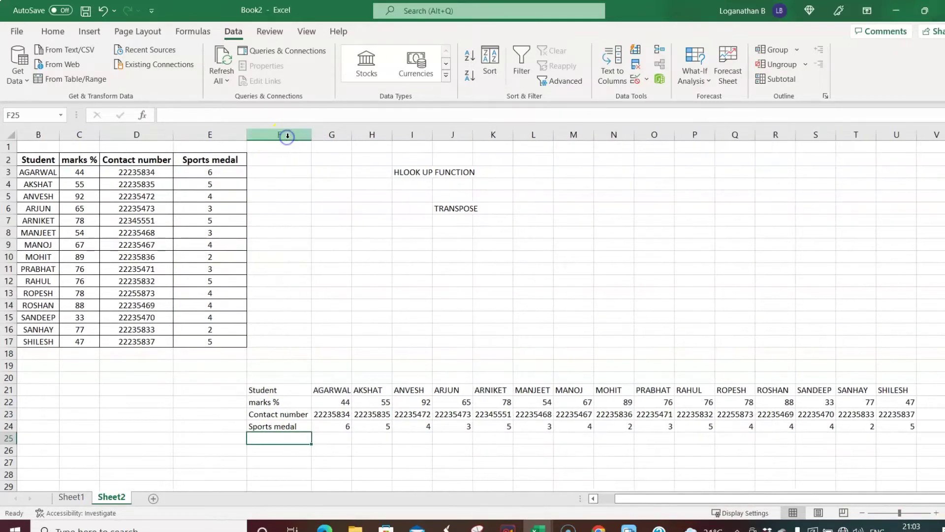
pyautogui.moveTo(274, 392); pyautogui.dragTo(886, 422)
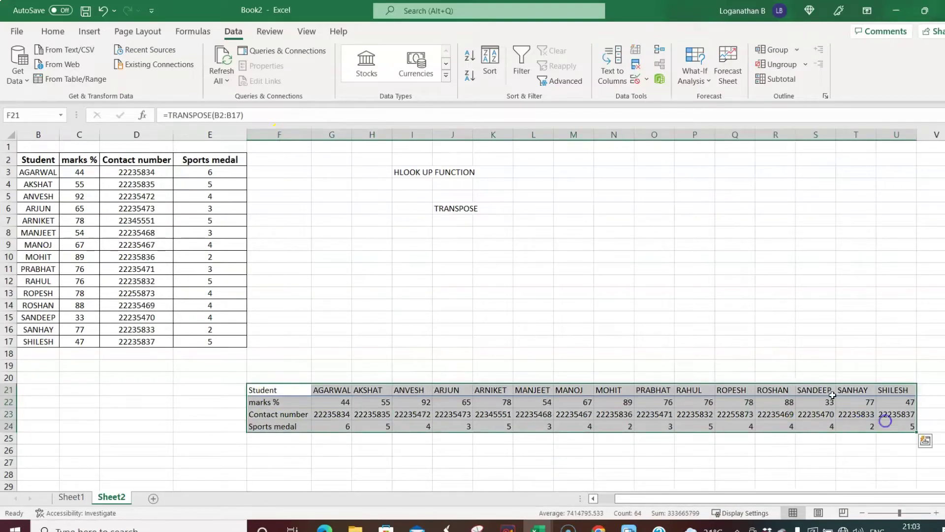
pyautogui.click(56, 29)
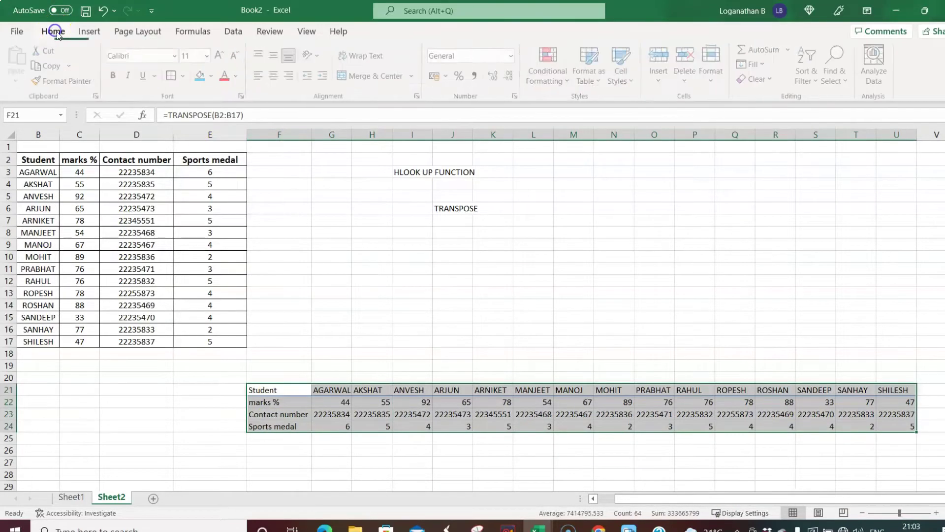
pyautogui.click(186, 76)
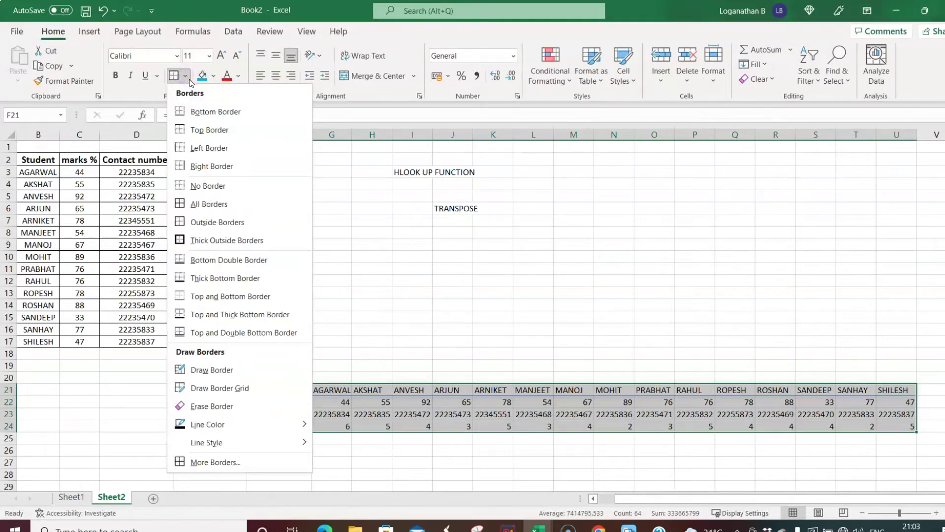
pyautogui.click(204, 205)
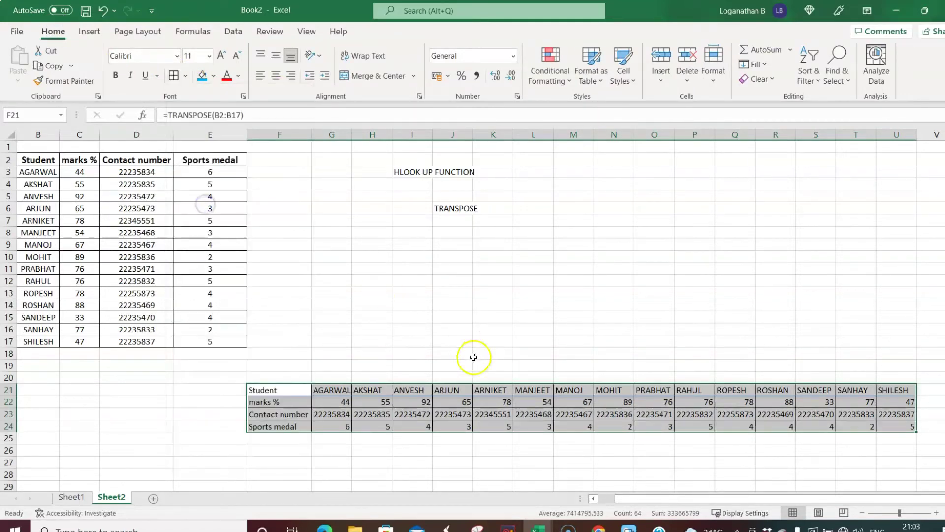
pyautogui.click(436, 343)
# - Make the row labels in F21:F24 bold
pyautogui.moveTo(260, 390); pyautogui.dragTo(285, 427)
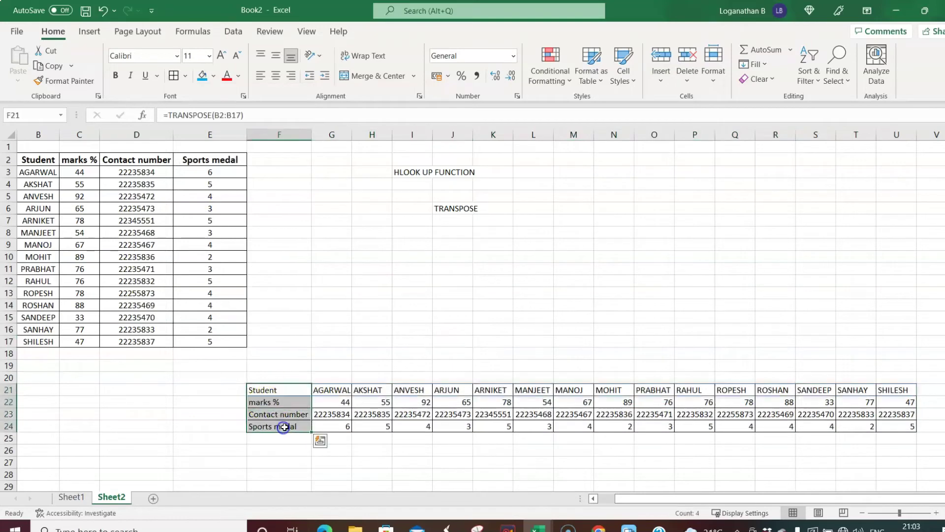
pyautogui.hotkey('ctrl', 'b')
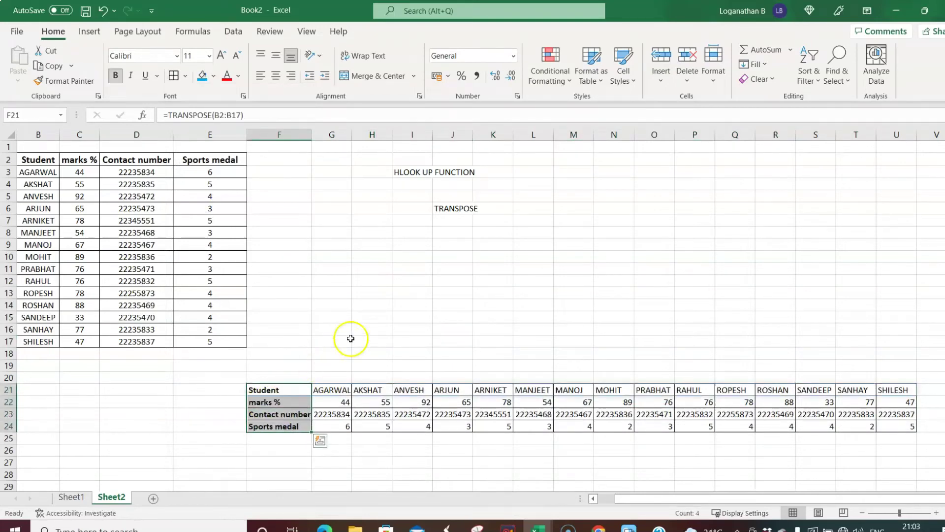
pyautogui.click(348, 340)
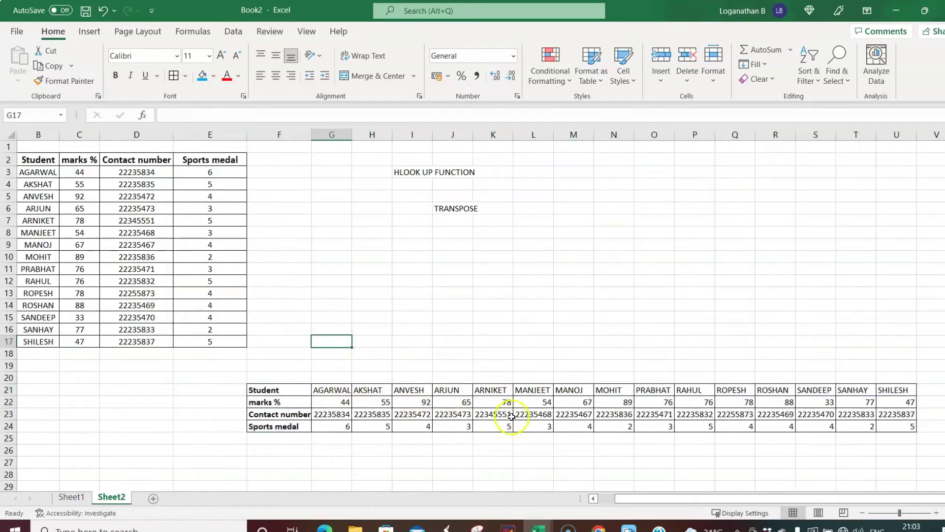
pyautogui.click(558, 294)
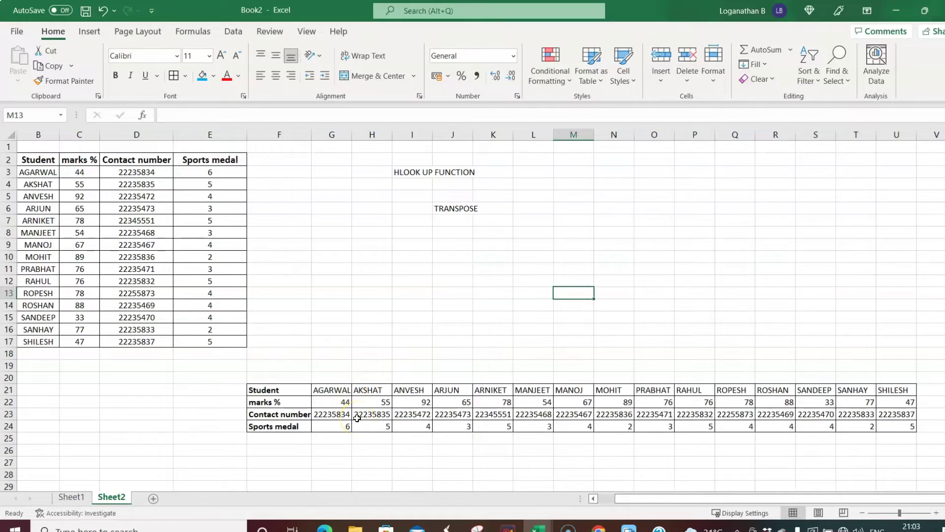
# - Center-align the table values in G21:U24
pyautogui.moveTo(325, 391); pyautogui.dragTo(893, 426)
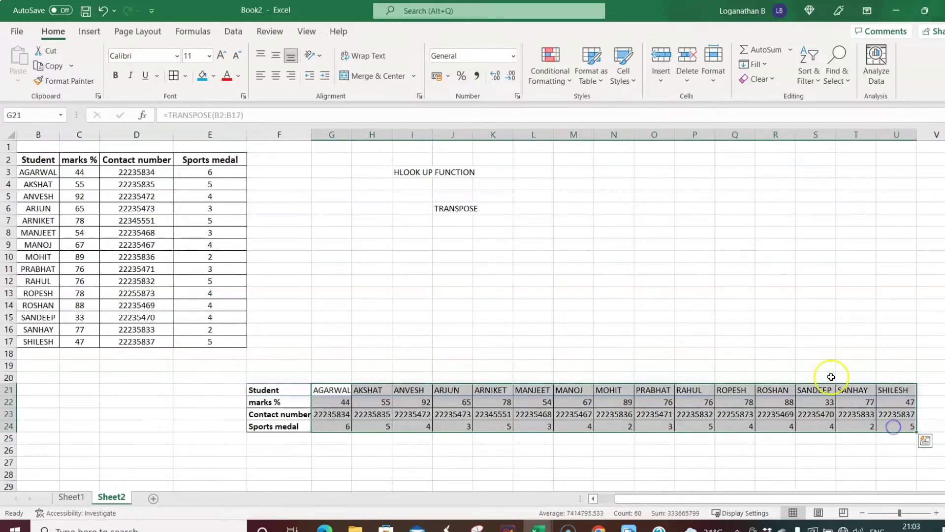
pyautogui.click(279, 76)
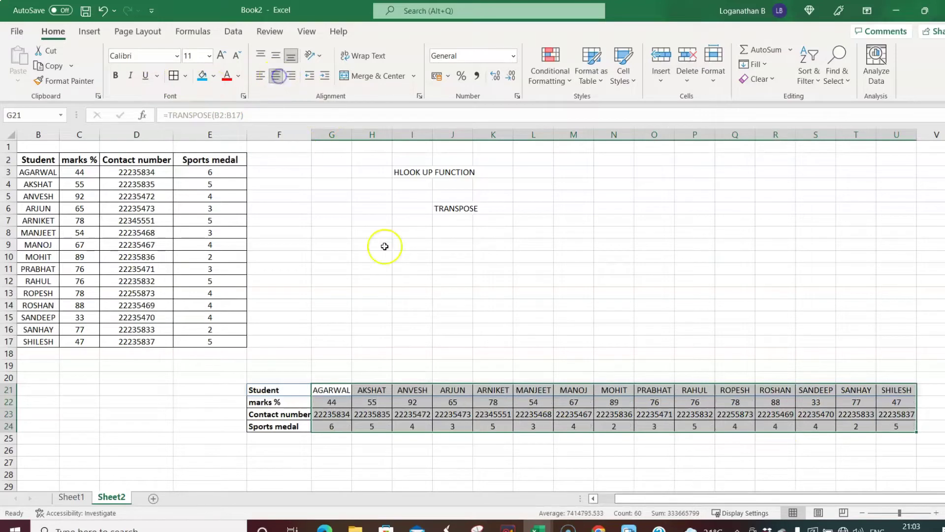
pyautogui.click(549, 330)
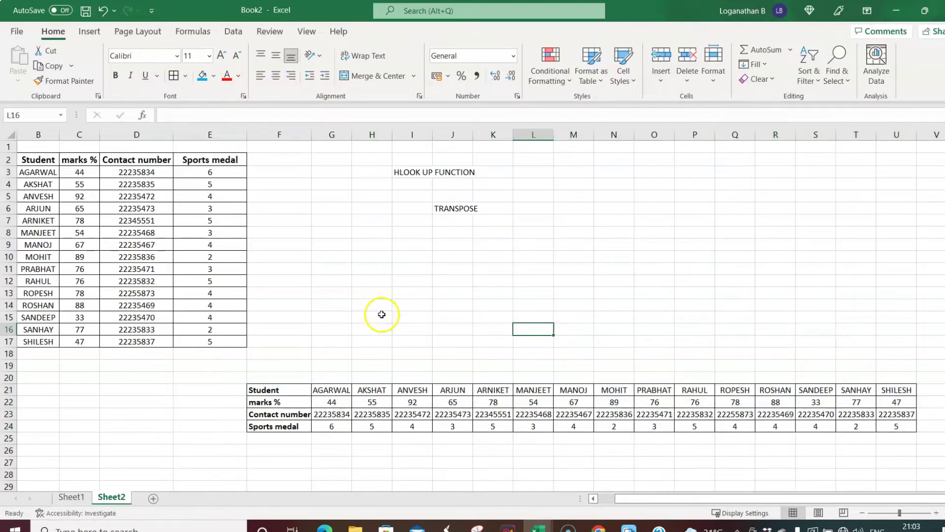
# - Type the headings NAME in L7, CONTACT in N7 and %MARKS in O7, then select L8
pyautogui.click(403, 306)
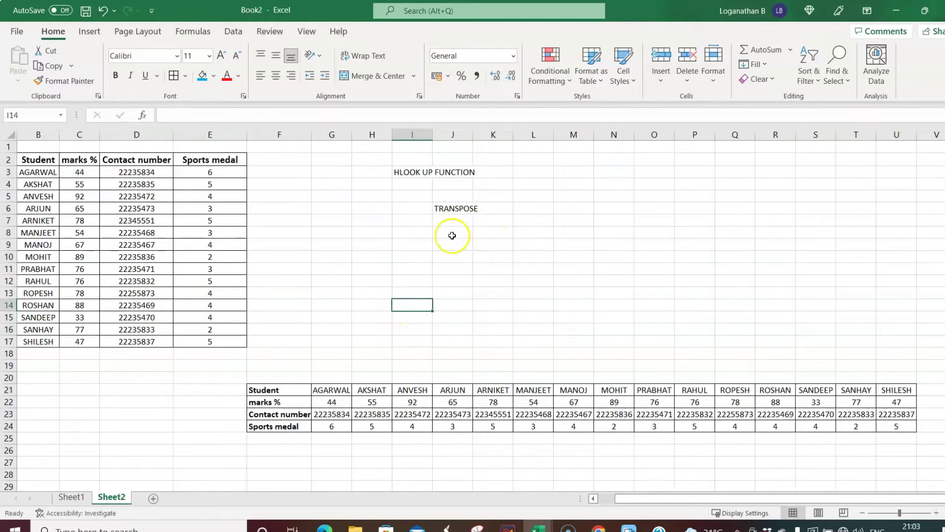
pyautogui.click(529, 236)
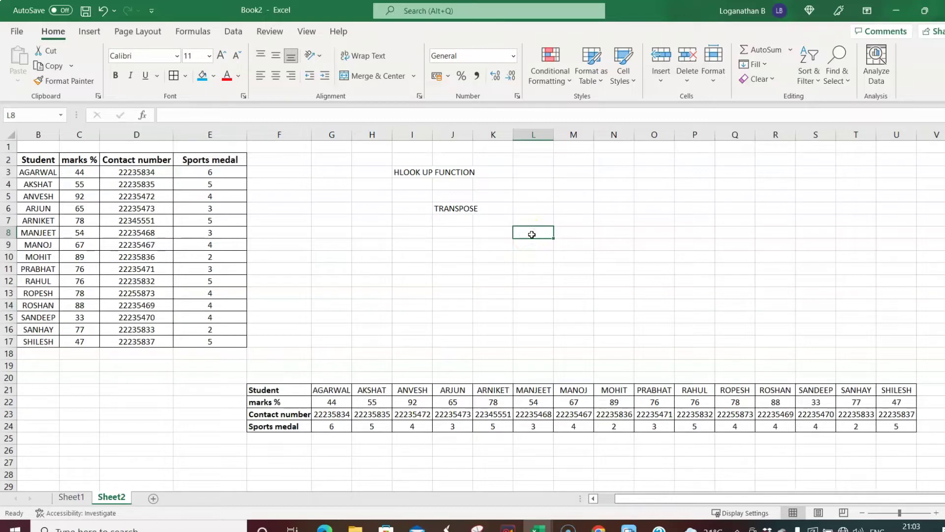
pyautogui.click(530, 220)
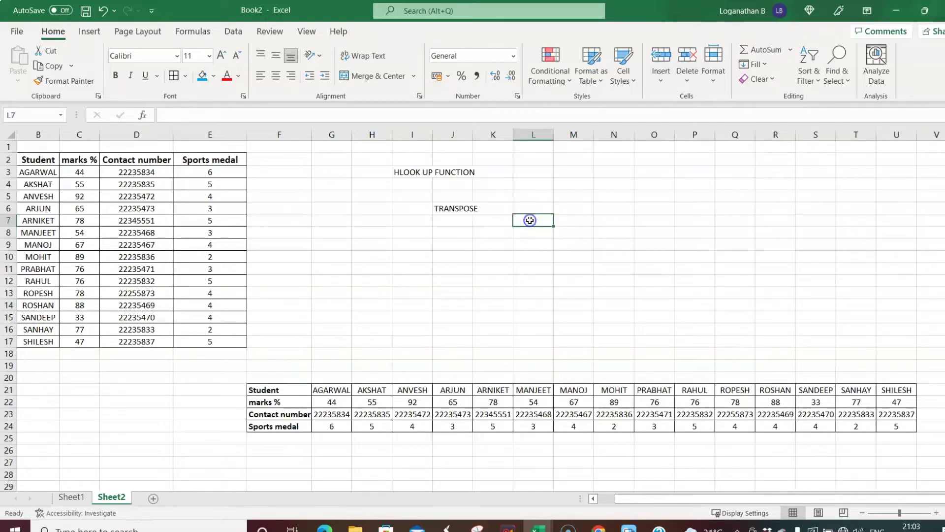
pyautogui.write('NAME')
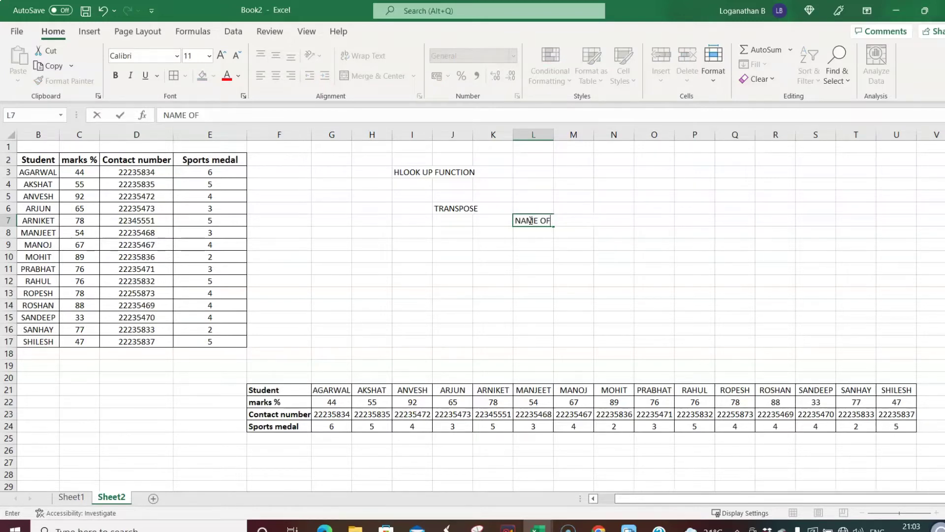
pyautogui.press('F2')
pyautogui.click(614, 222)
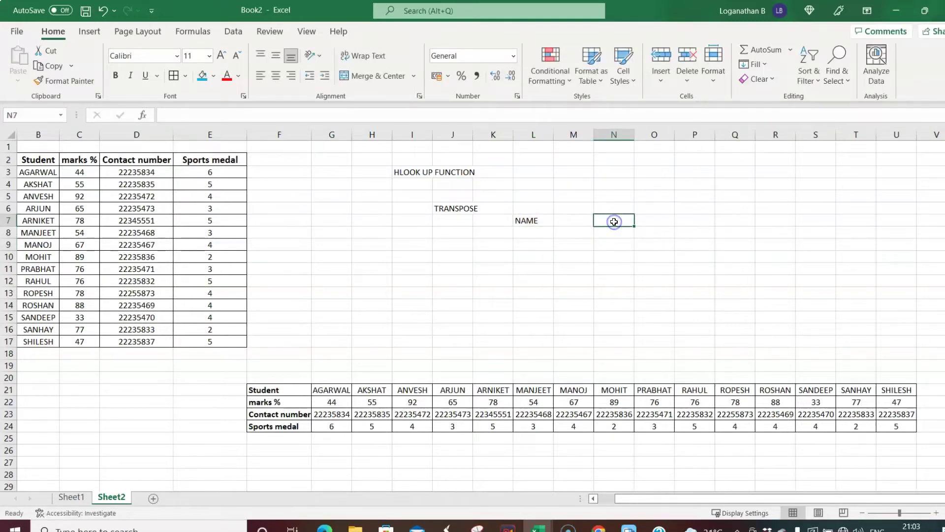
pyautogui.write('CONT')
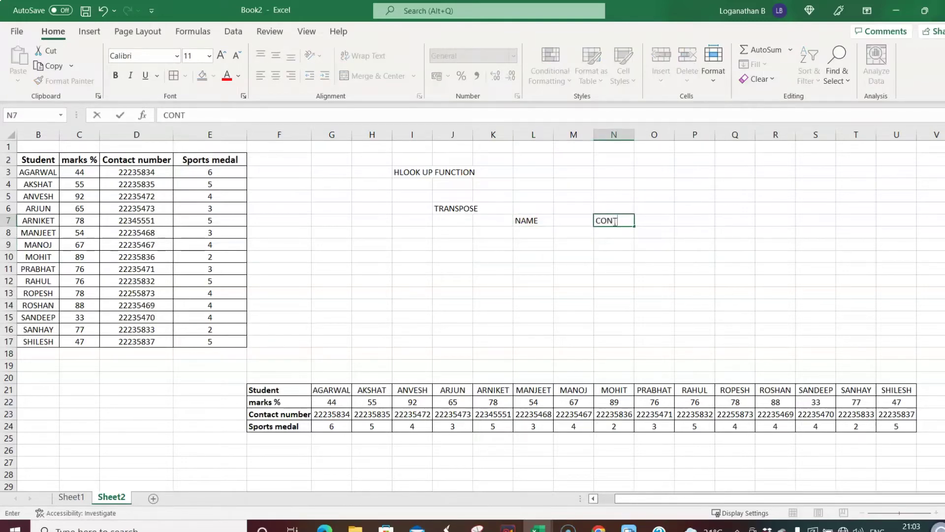
pyautogui.write('ACT')
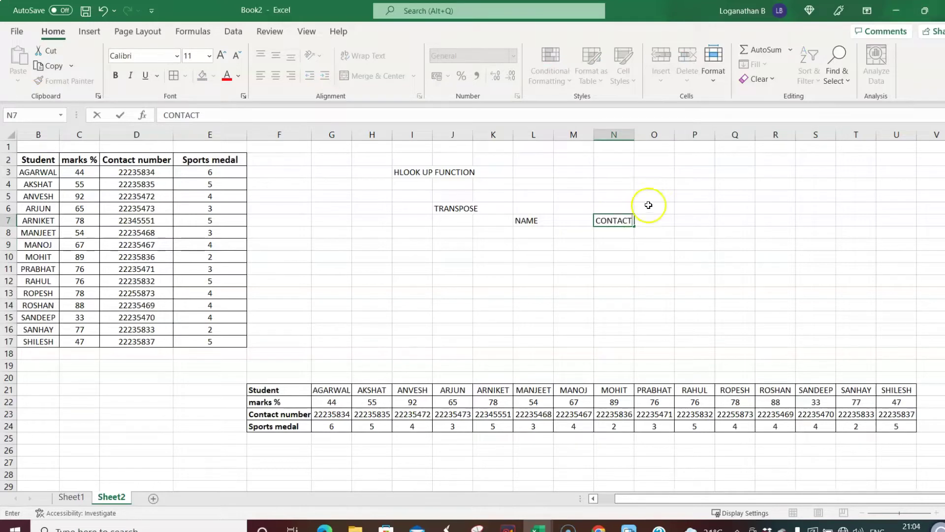
pyautogui.press('Tab')
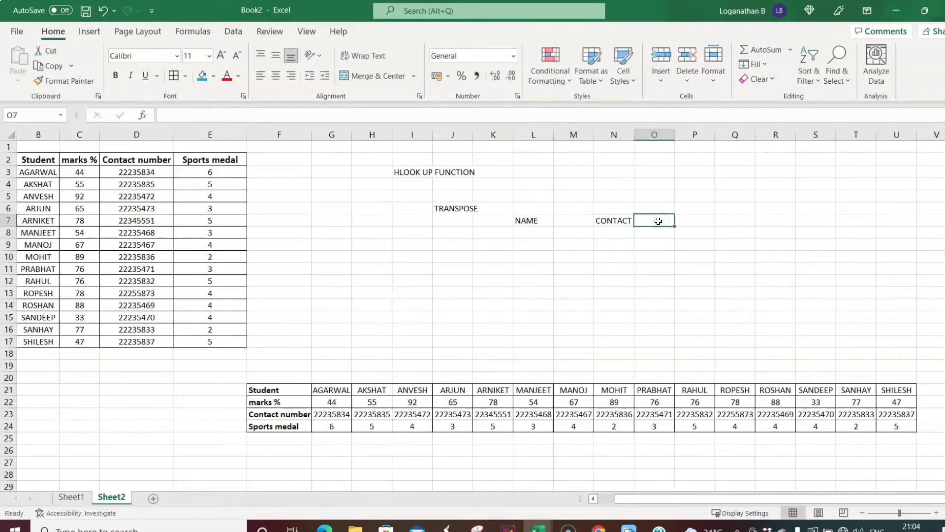
pyautogui.write('%MARKS')
pyautogui.click(657, 271)
pyautogui.click(532, 235)
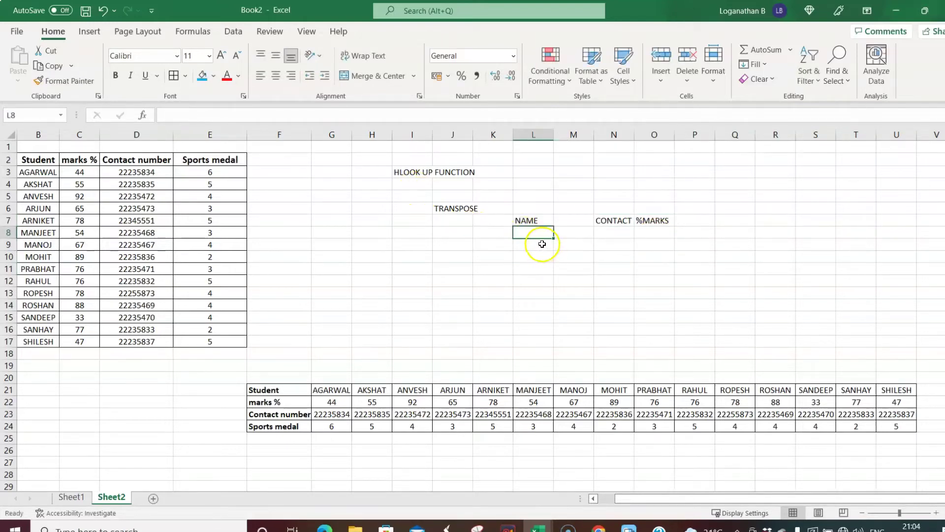
pyautogui.click(537, 233)
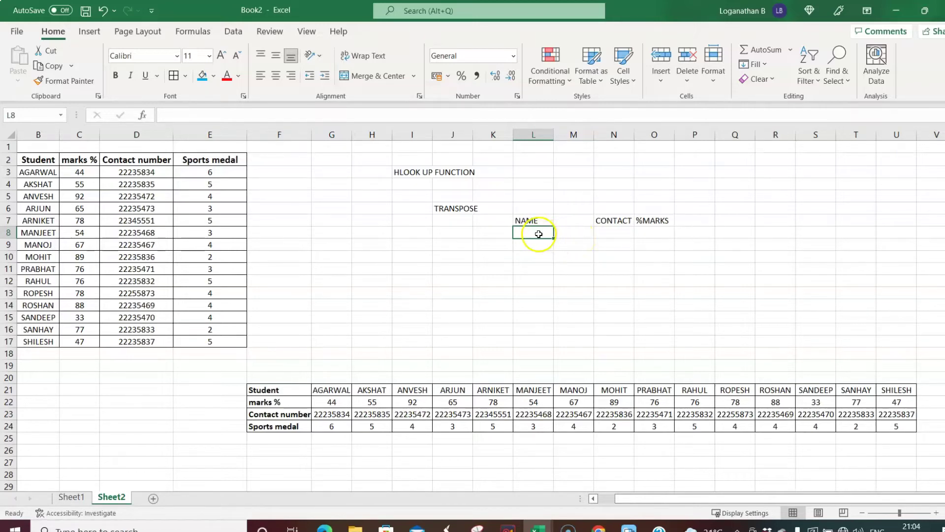
# - Select cell L8 and bring up its Data Validation settings
pyautogui.click(505, 399)
pyautogui.click(525, 304)
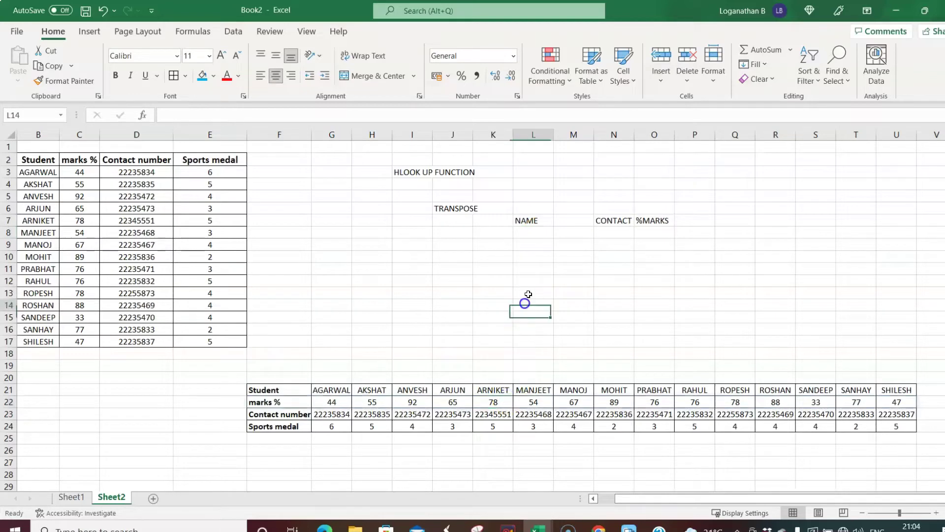
pyautogui.click(539, 233)
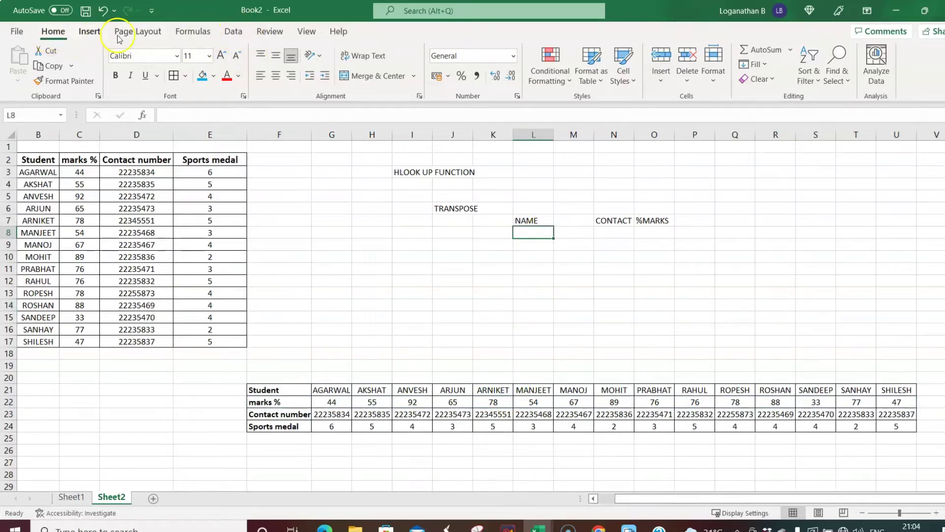
pyautogui.click(232, 30)
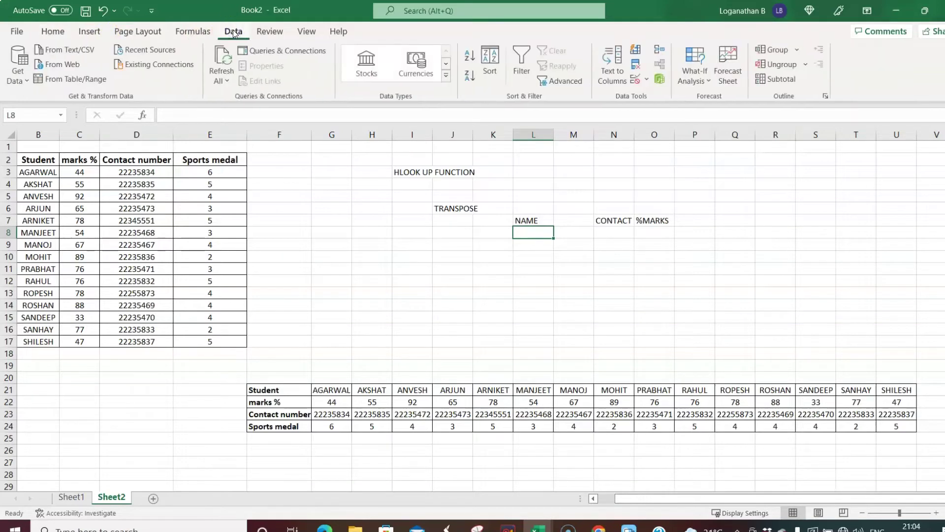
pyautogui.click(648, 79)
pyautogui.click(636, 80)
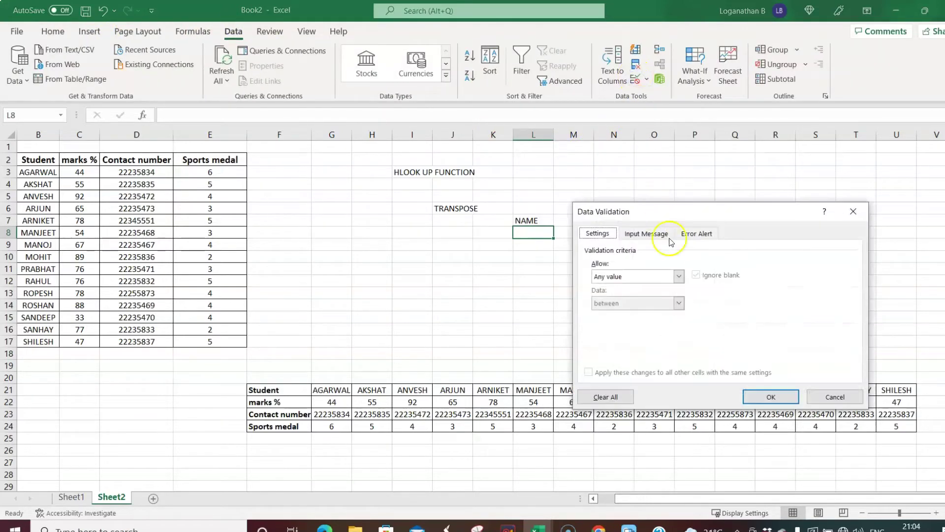
# - Allow a List whose source is the student names in G21:U21, and confirm
pyautogui.moveTo(677, 215); pyautogui.dragTo(734, 151)
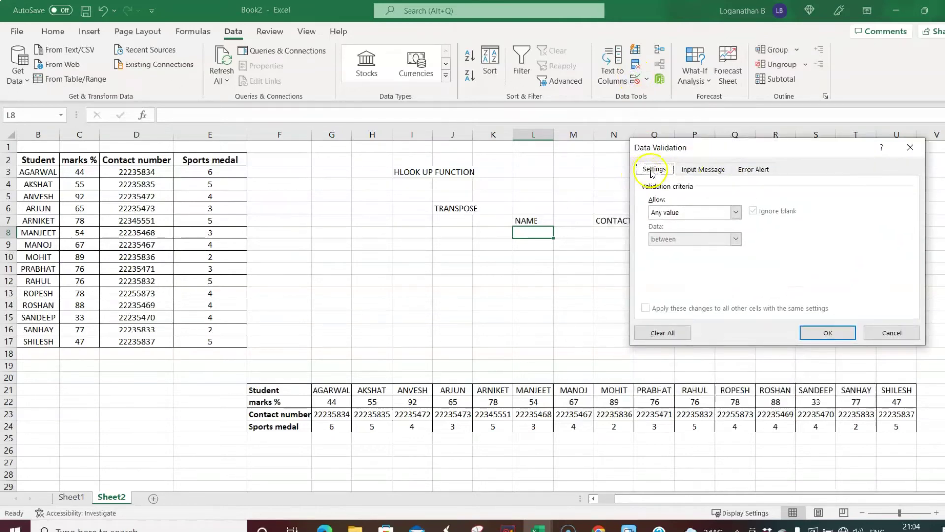
pyautogui.click(737, 213)
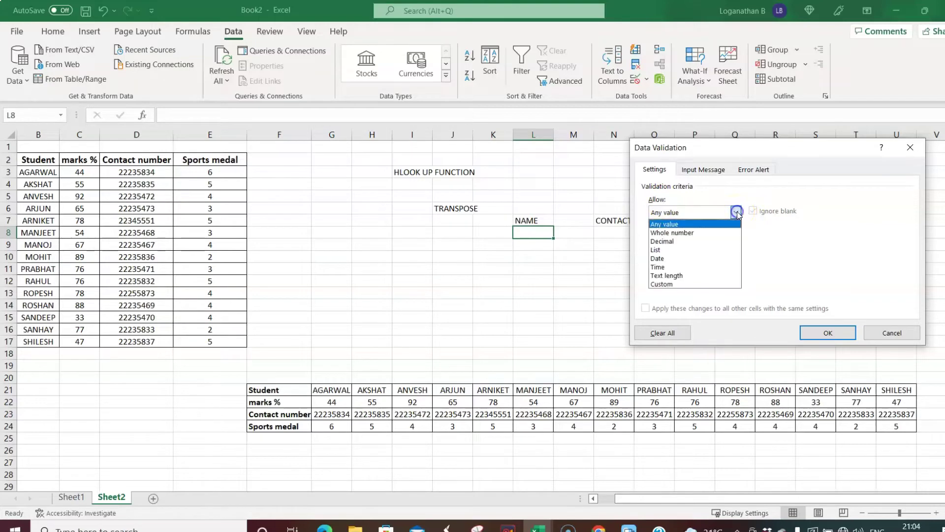
pyautogui.click(671, 249)
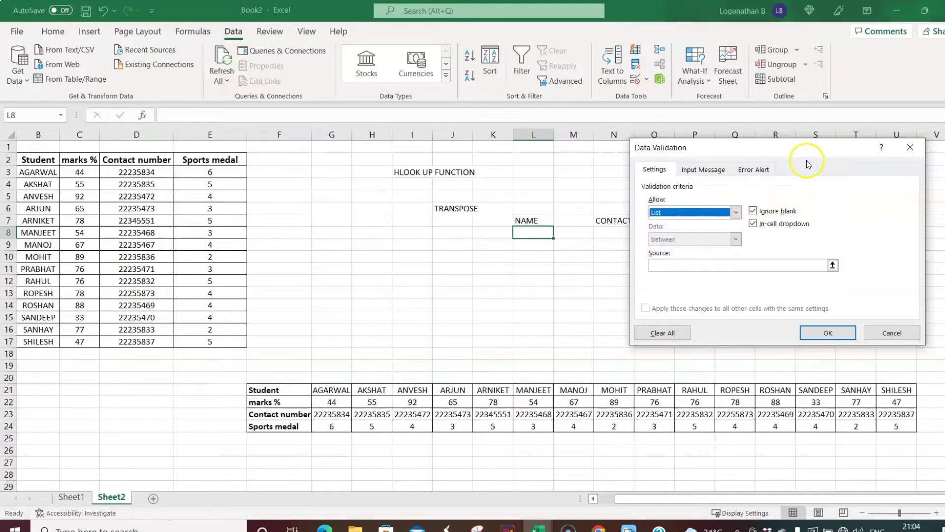
pyautogui.moveTo(807, 148); pyautogui.dragTo(804, 104)
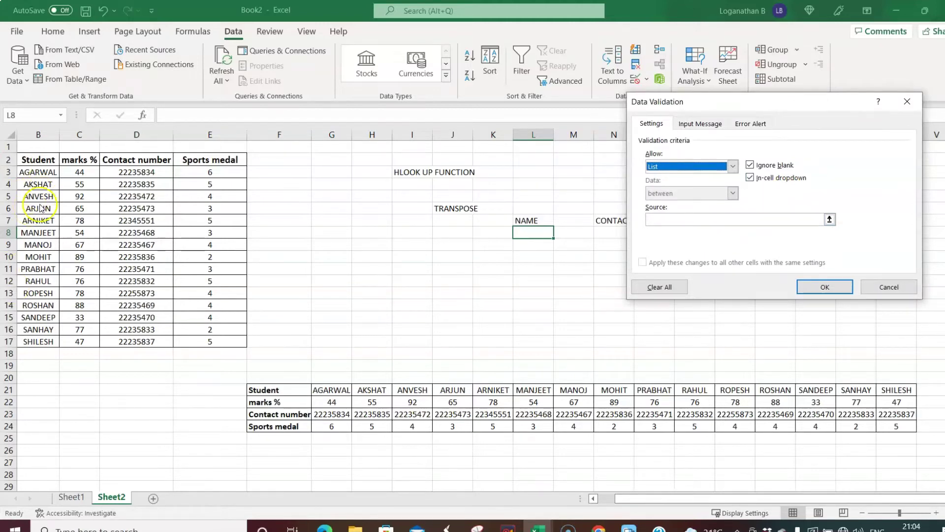
pyautogui.click(675, 220)
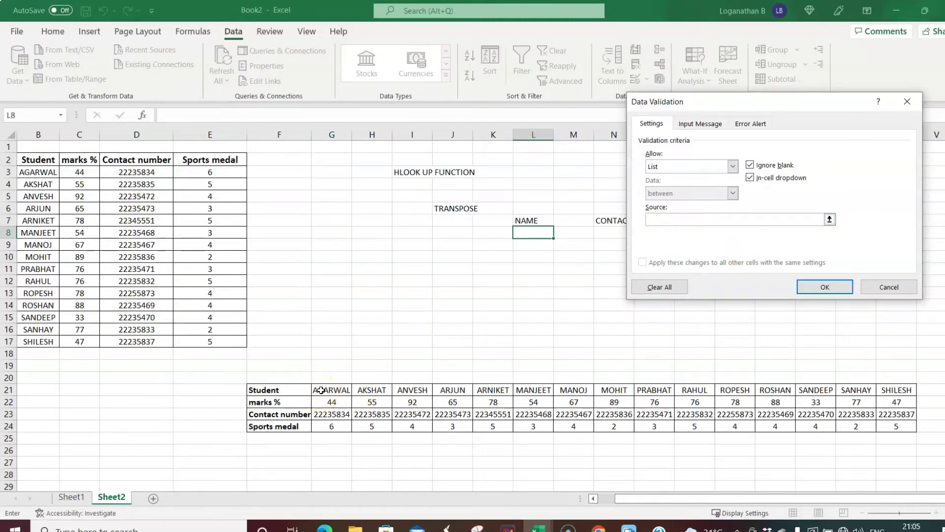
pyautogui.moveTo(321, 390); pyautogui.dragTo(898, 391)
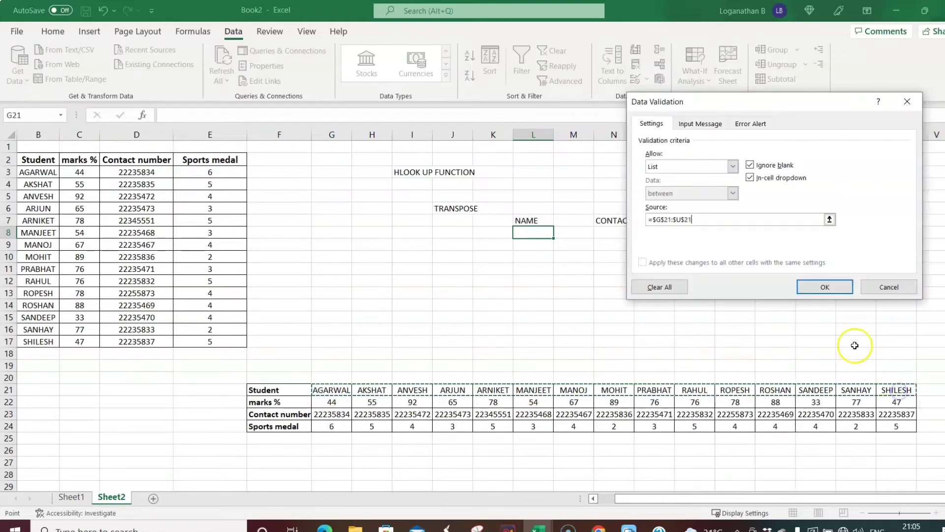
pyautogui.click(825, 286)
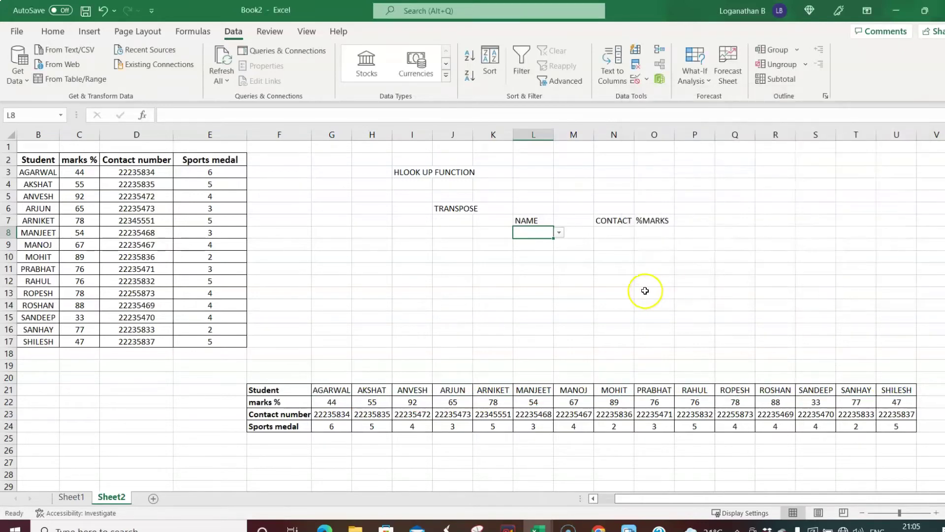
# - Choose AKSHAT from the name dropdown in L8
pyautogui.click(560, 233)
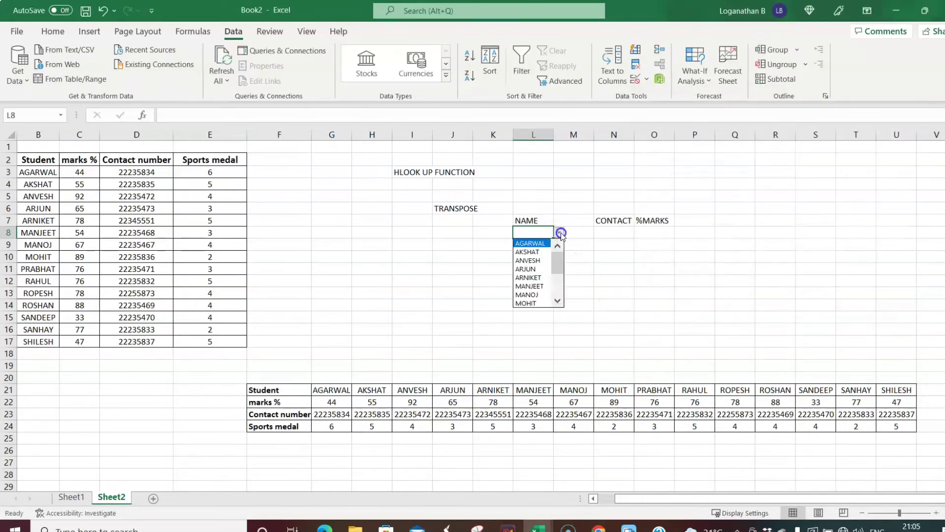
pyautogui.moveTo(558, 256)
pyautogui.mouseDown()
pyautogui.moveTo(558, 284)
pyautogui.moveTo(560, 245)
pyautogui.mouseUp()
pyautogui.click(583, 242)
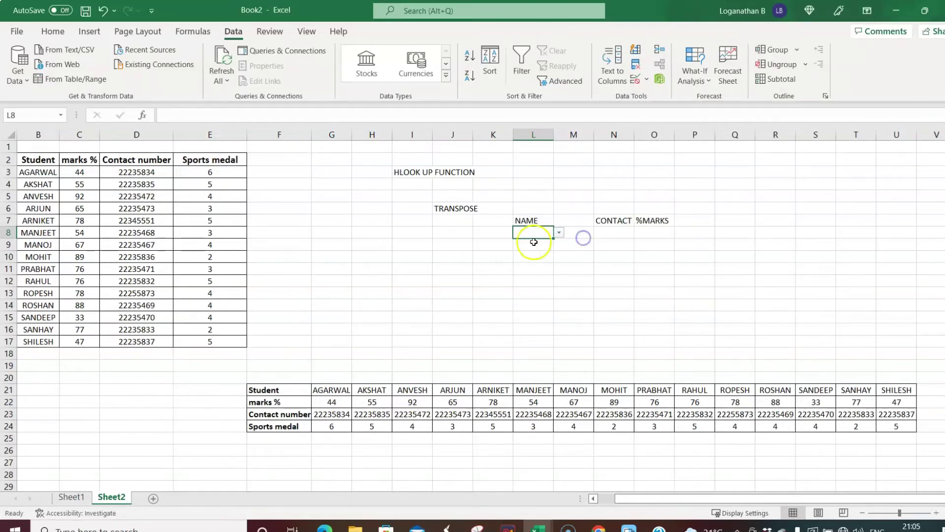
pyautogui.click(560, 233)
pyautogui.click(529, 252)
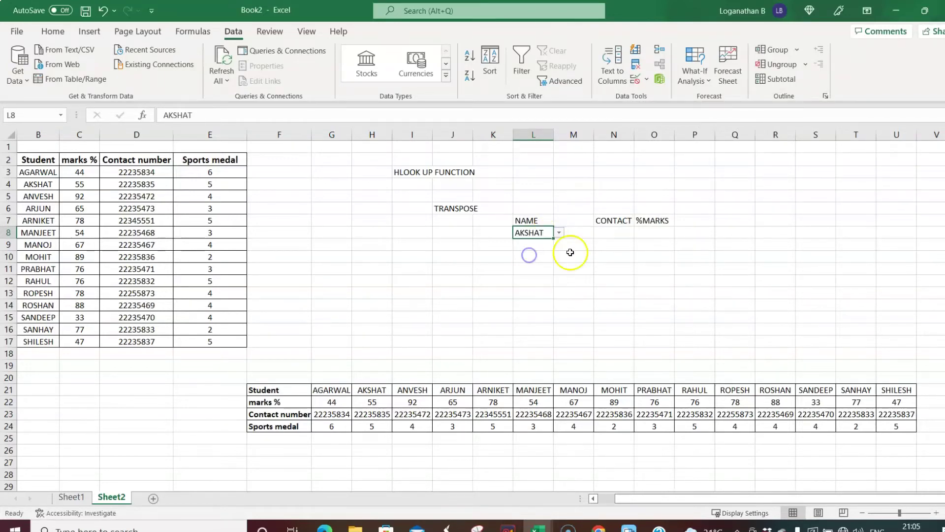
pyautogui.click(619, 235)
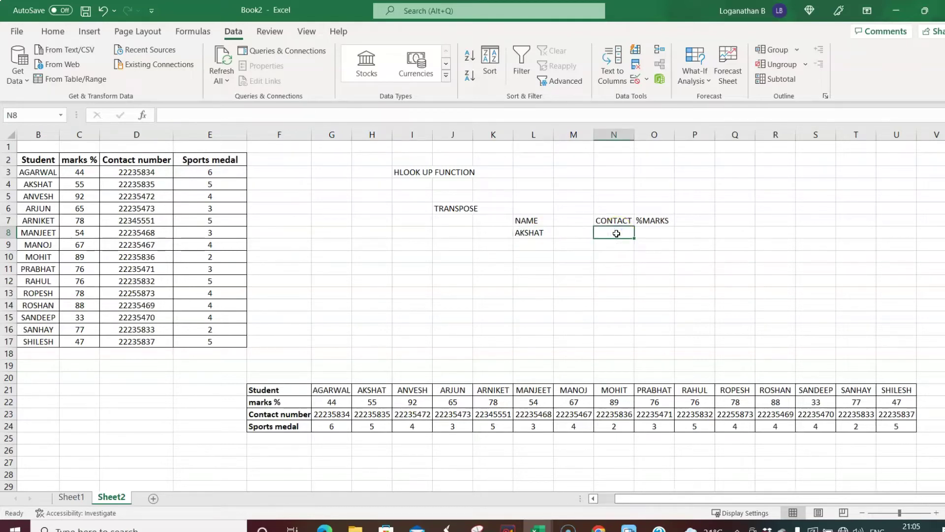
# - Enter =HLOOKUP(L8,F21:U24,3,FALSE) in N8 to return AKSHAT's contact number 22235835
pyautogui.write('=')
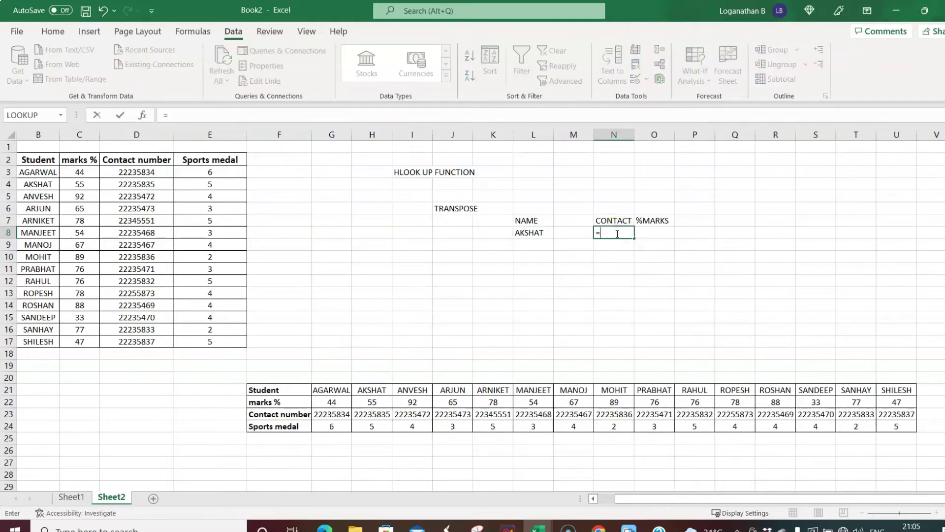
pyautogui.write('HL')
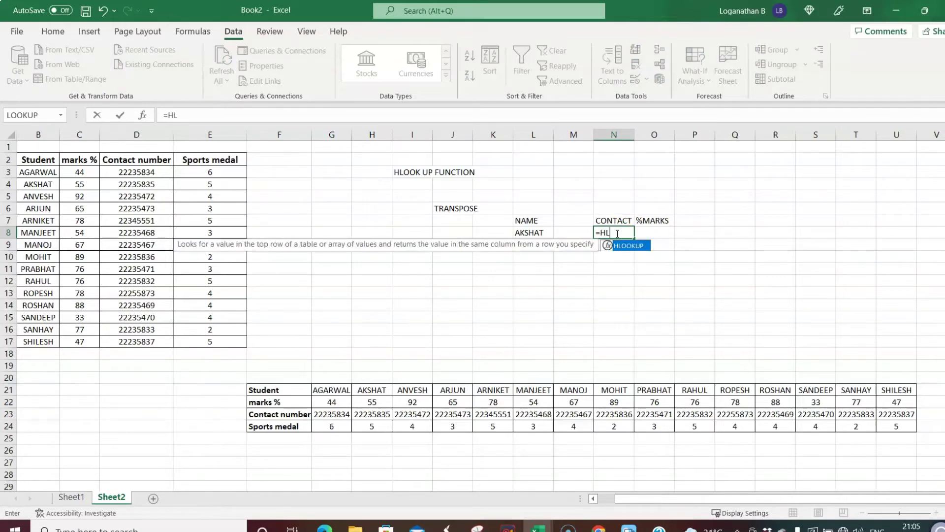
pyautogui.press('Tab')
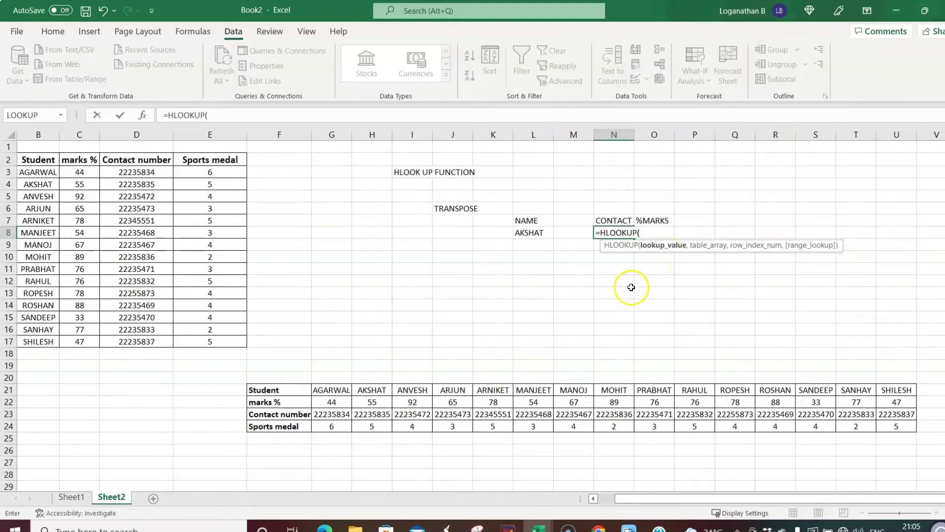
pyautogui.click(539, 234)
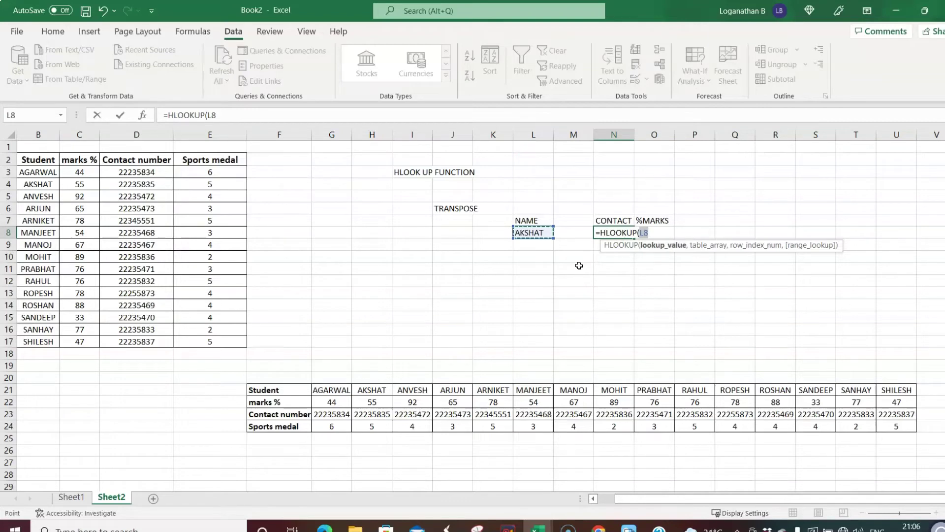
pyautogui.write(',')
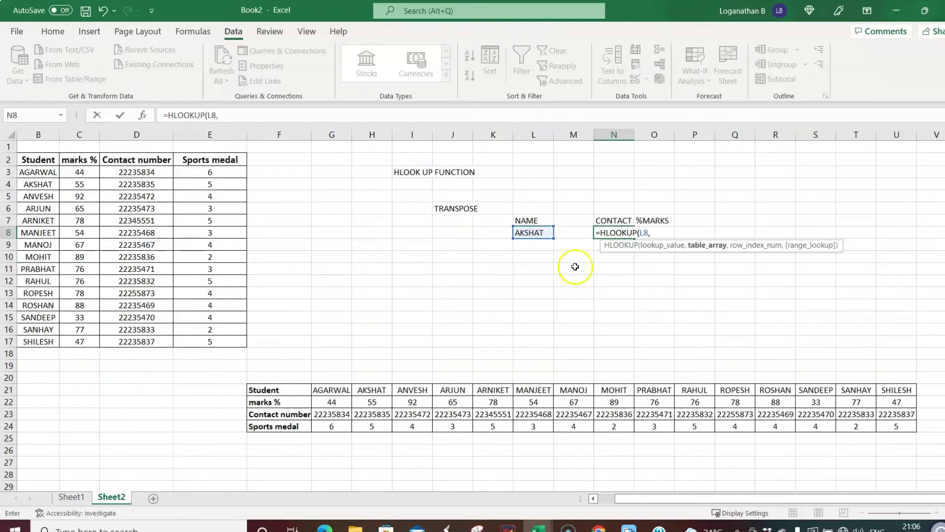
pyautogui.moveTo(264, 391); pyautogui.dragTo(891, 424)
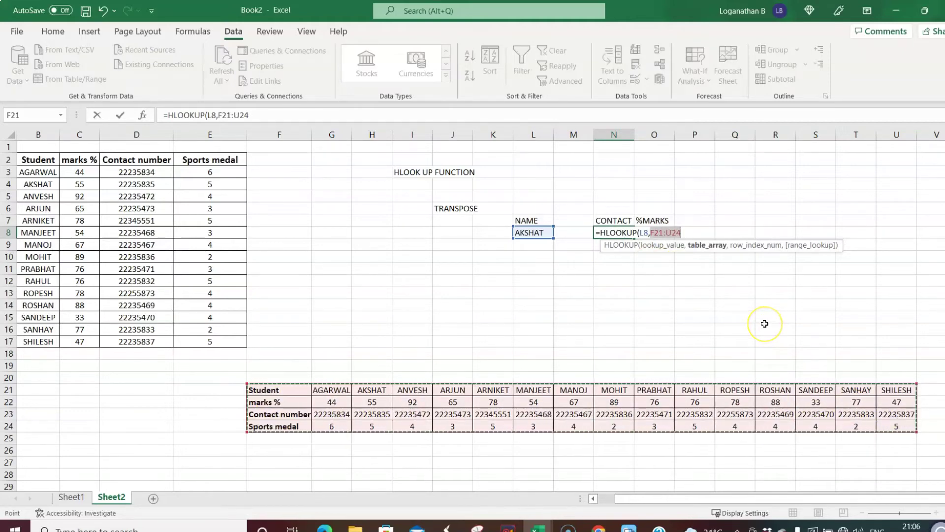
pyautogui.write(',')
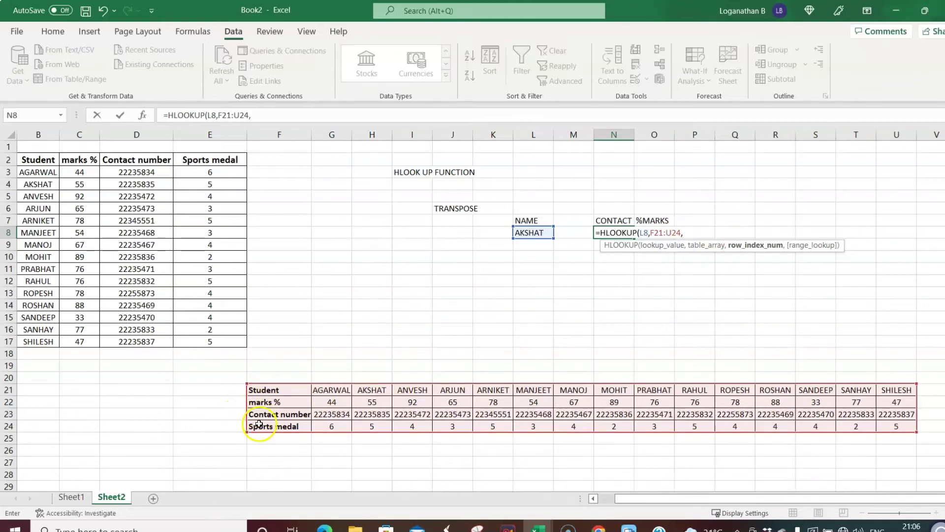
pyautogui.write(',')
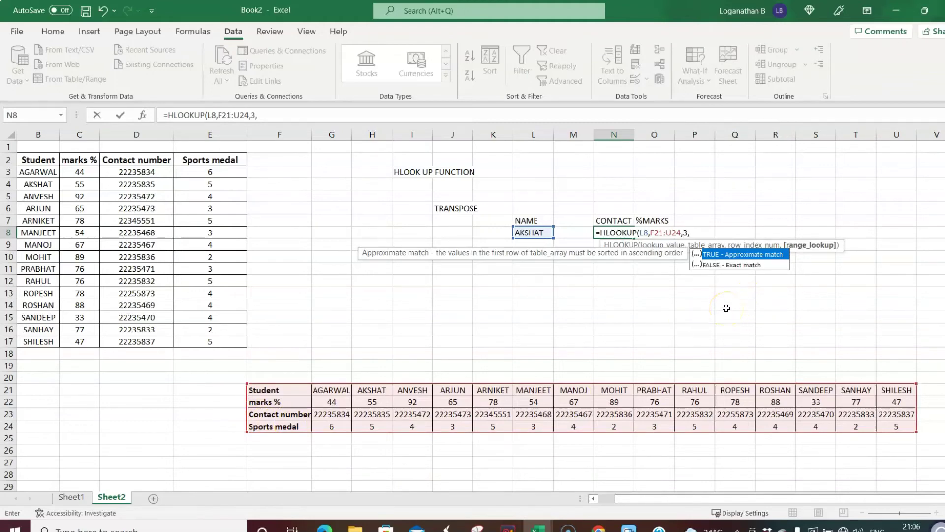
pyautogui.press('Down')
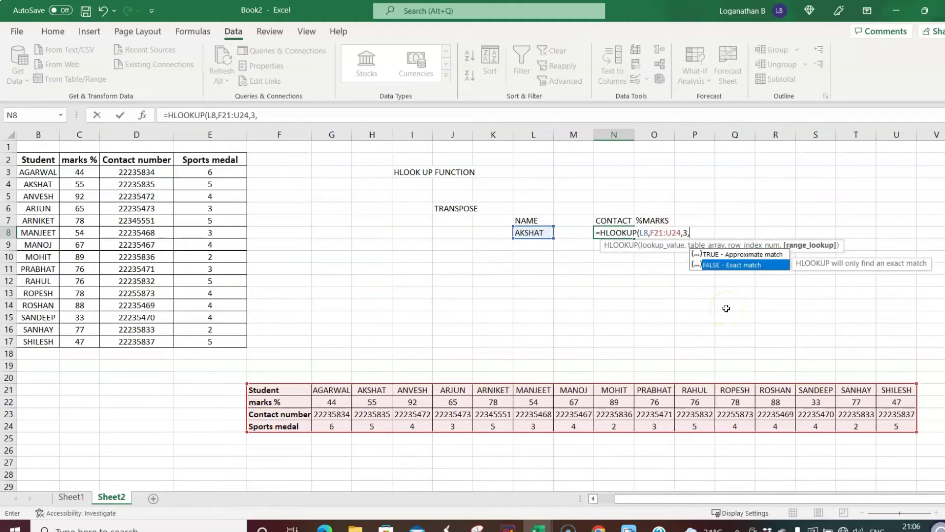
pyautogui.press('Tab')
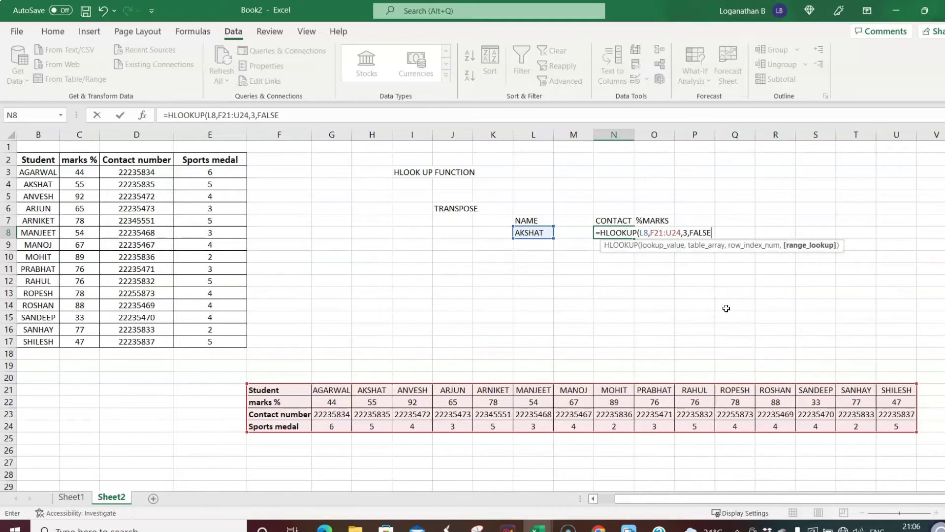
pyautogui.write(')')
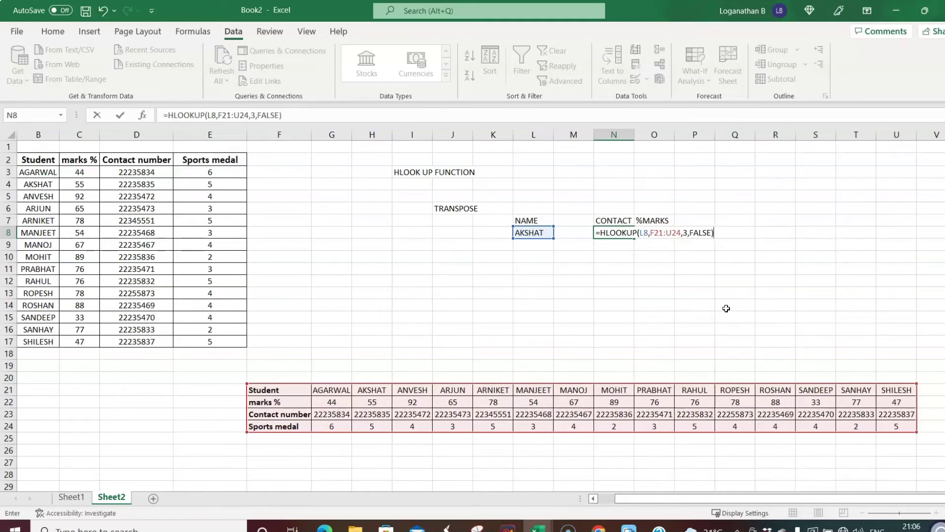
pyautogui.press('Return')
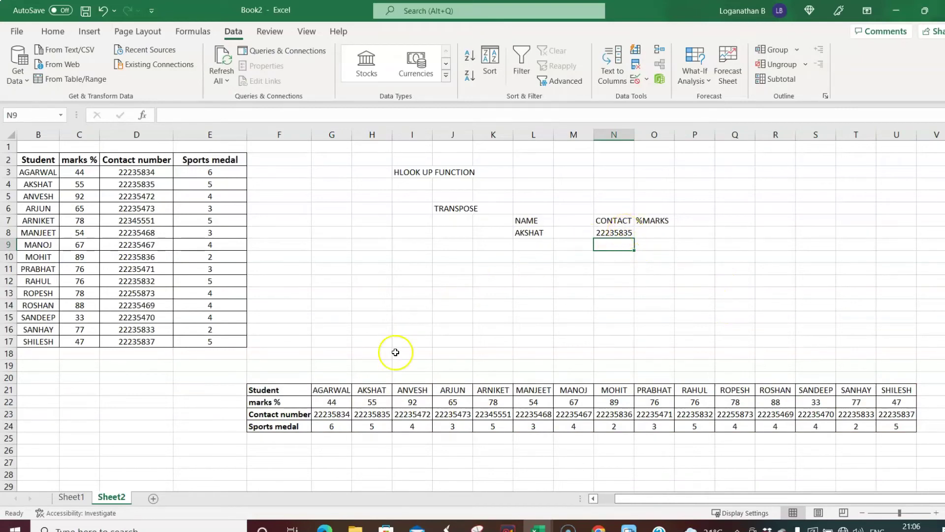
pyautogui.click(373, 391)
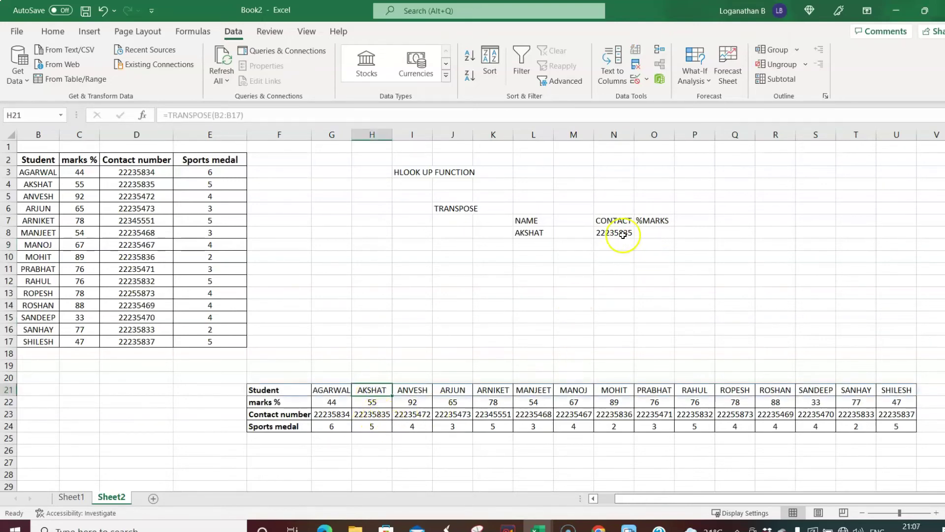
pyautogui.click(653, 233)
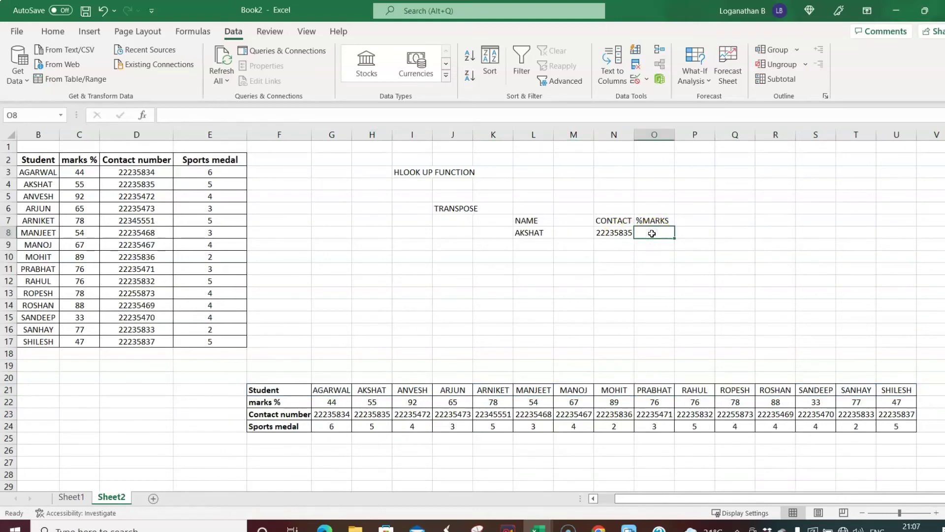
# - Enter =HLOOKUP(L8,F21:U24,2,FALSE) in O8 so it returns AKSHAT's marks of 55
pyautogui.write('=H')
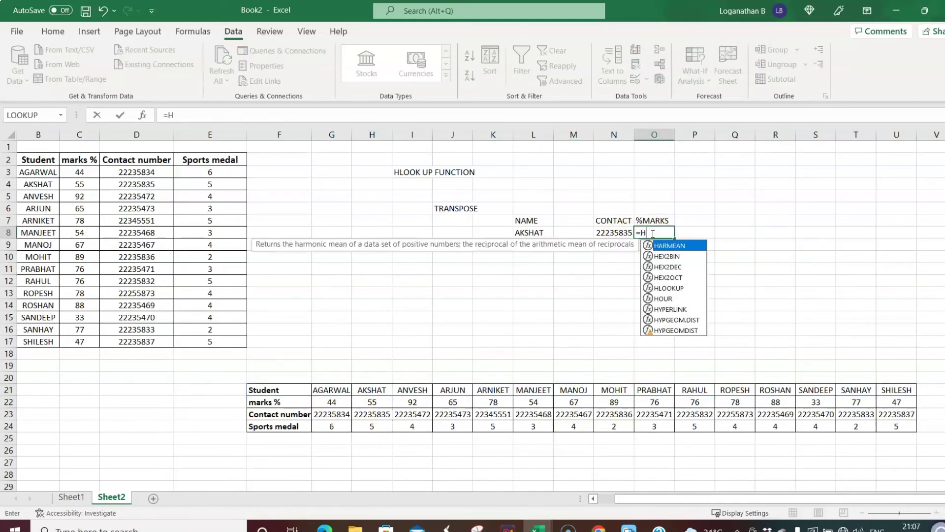
pyautogui.write('LOOKUP(')
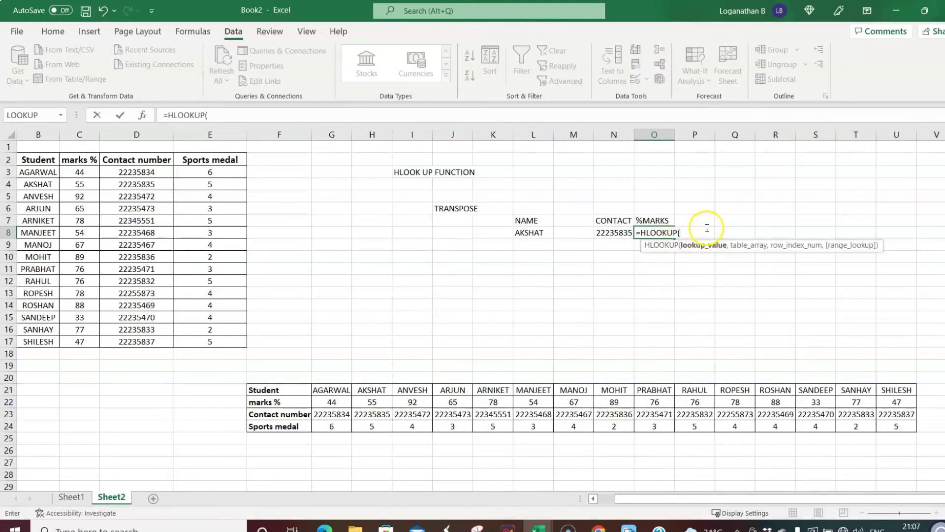
pyautogui.click(536, 234)
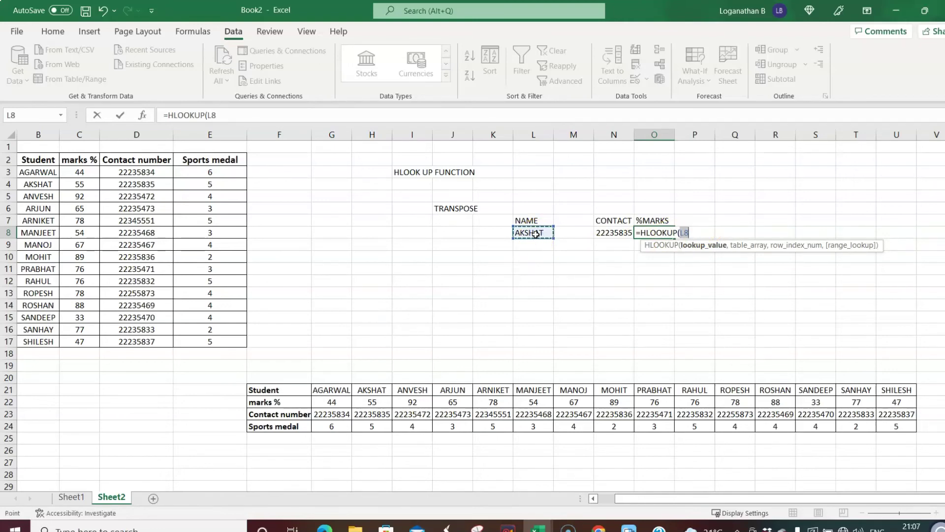
pyautogui.write(',')
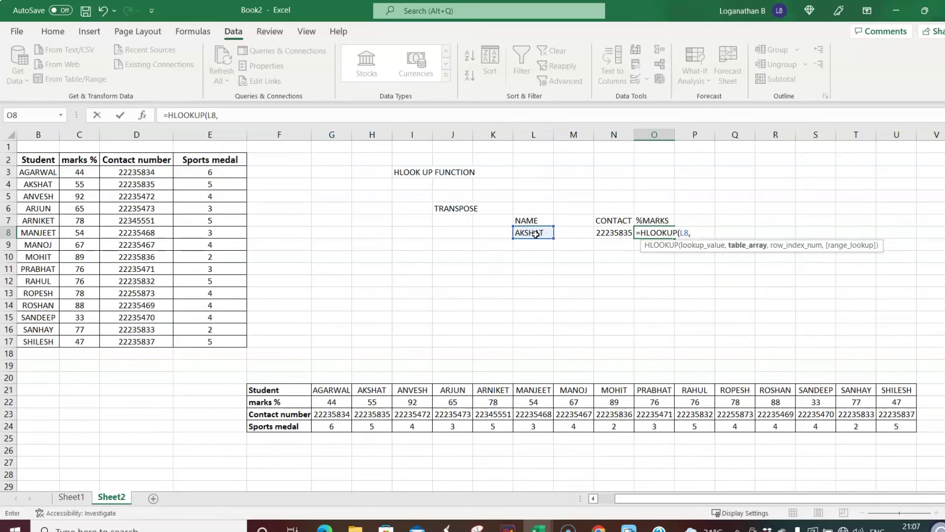
pyautogui.moveTo(260, 390); pyautogui.dragTo(905, 429)
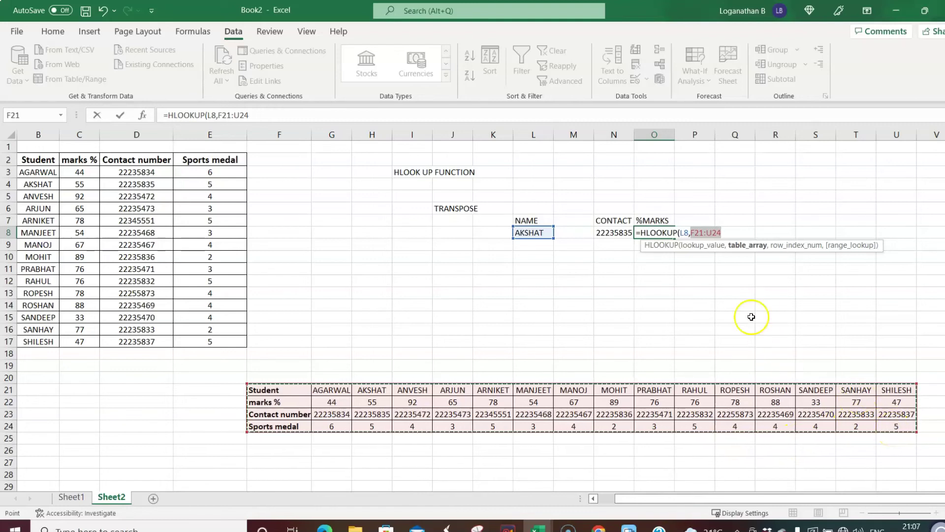
pyautogui.write(',2')
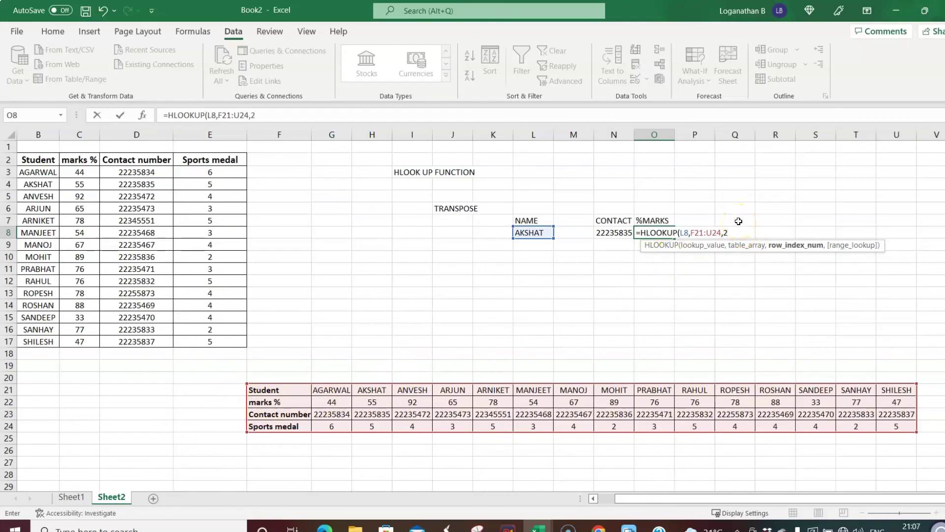
pyautogui.write(',')
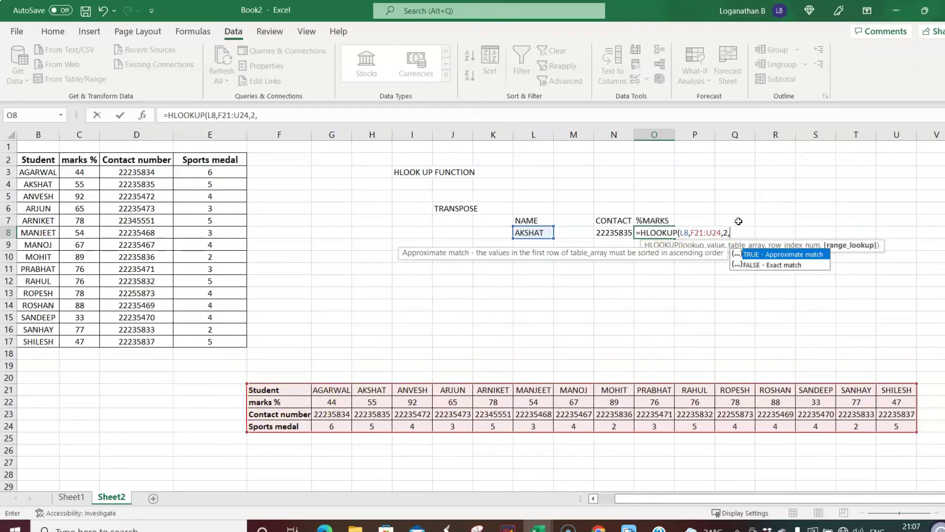
pyautogui.press('Down')
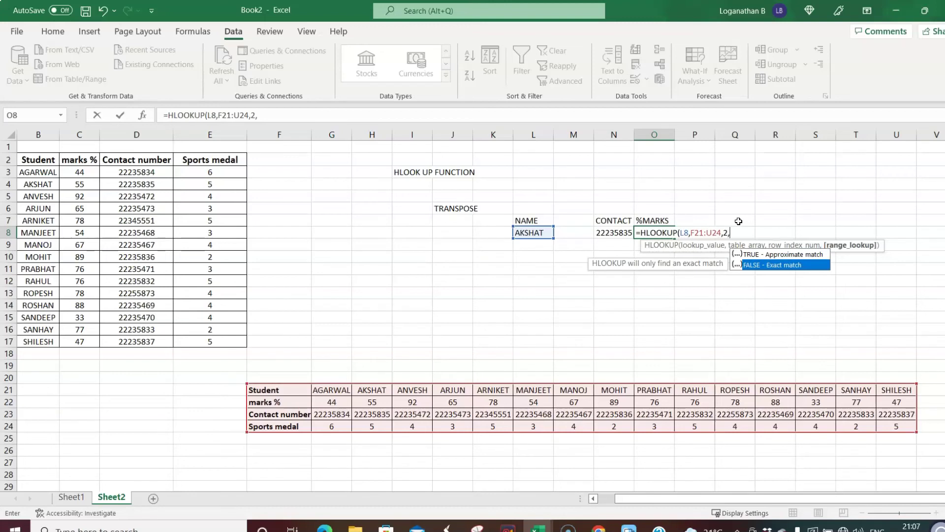
pyautogui.press('Tab')
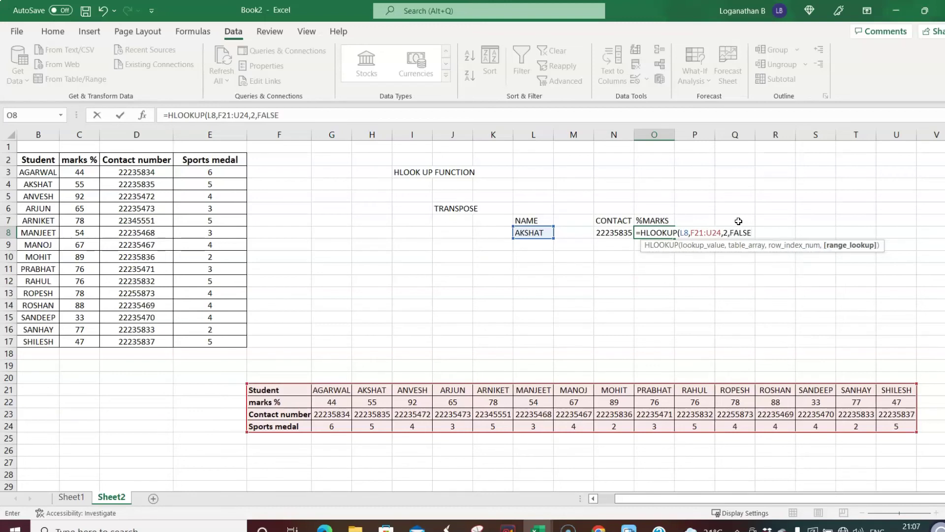
pyautogui.write(')')
pyautogui.press('Return')
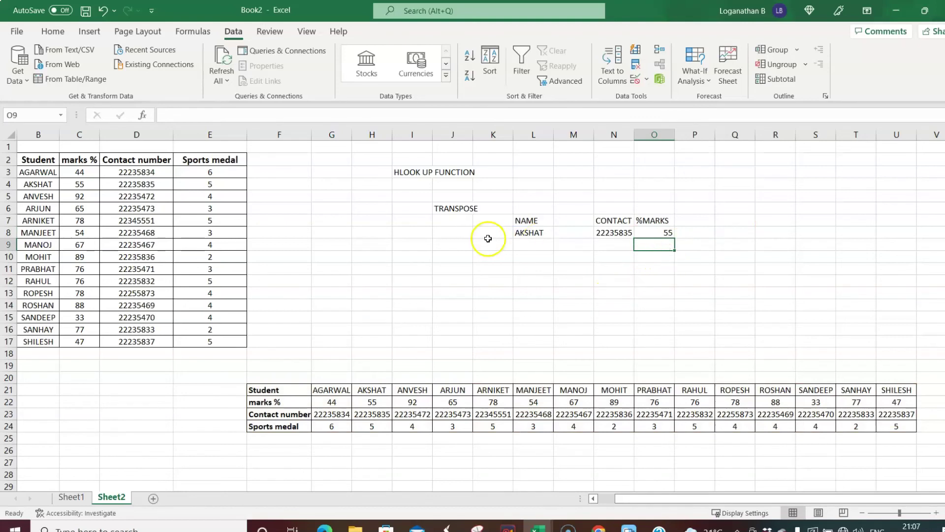
# - Review the O8 formula, then pick ROSHAN from L8's name dropdown
pyautogui.click(663, 232)
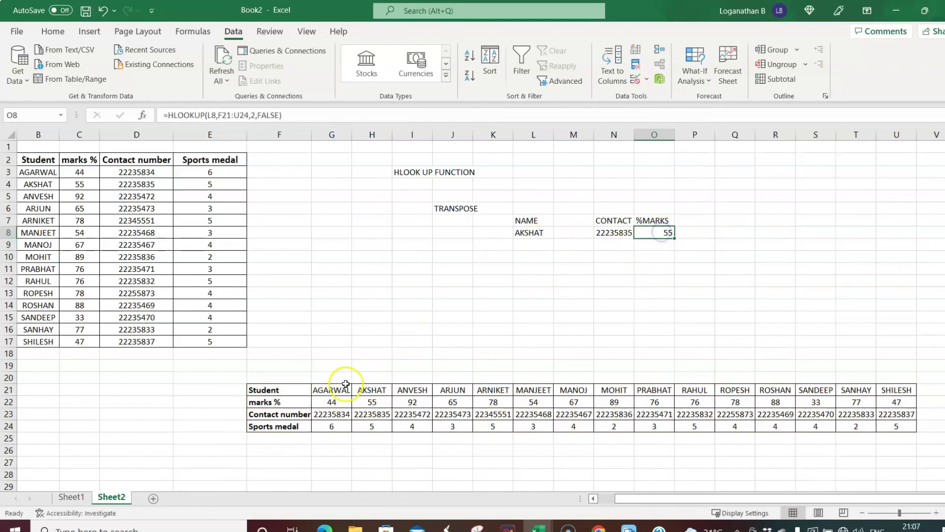
pyautogui.click(586, 285)
pyautogui.click(539, 234)
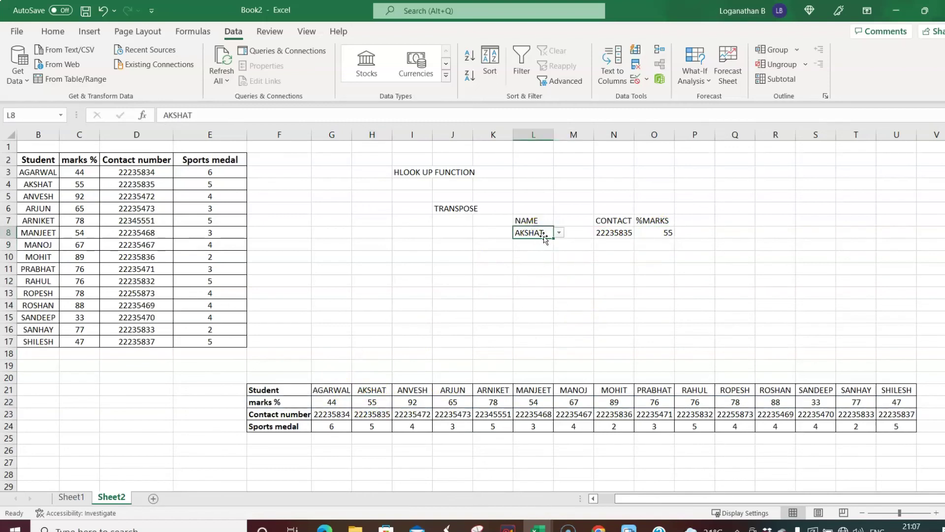
pyautogui.click(560, 233)
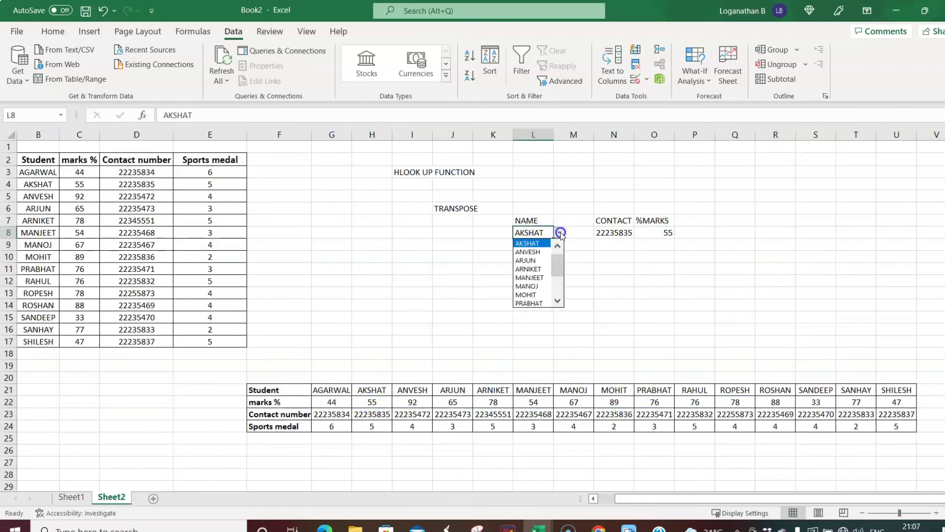
pyautogui.moveTo(560, 266); pyautogui.dragTo(559, 283)
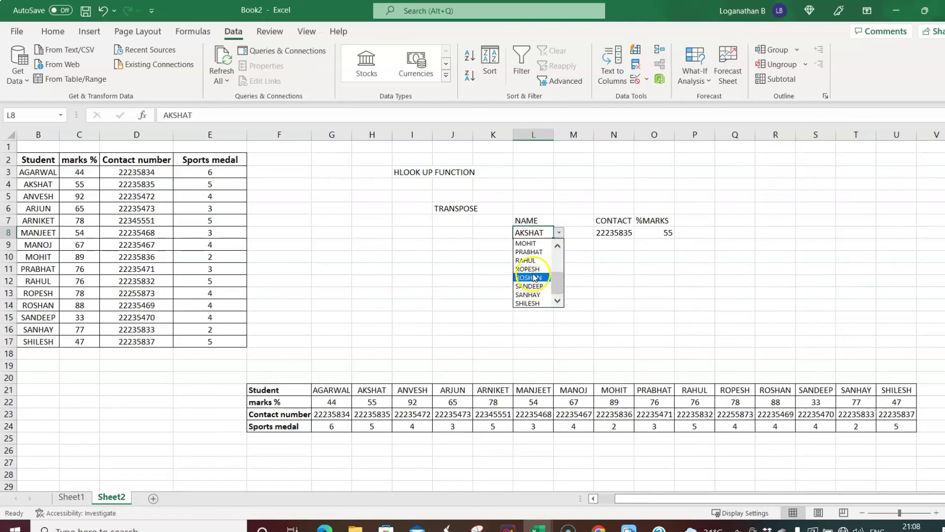
pyautogui.click(534, 277)
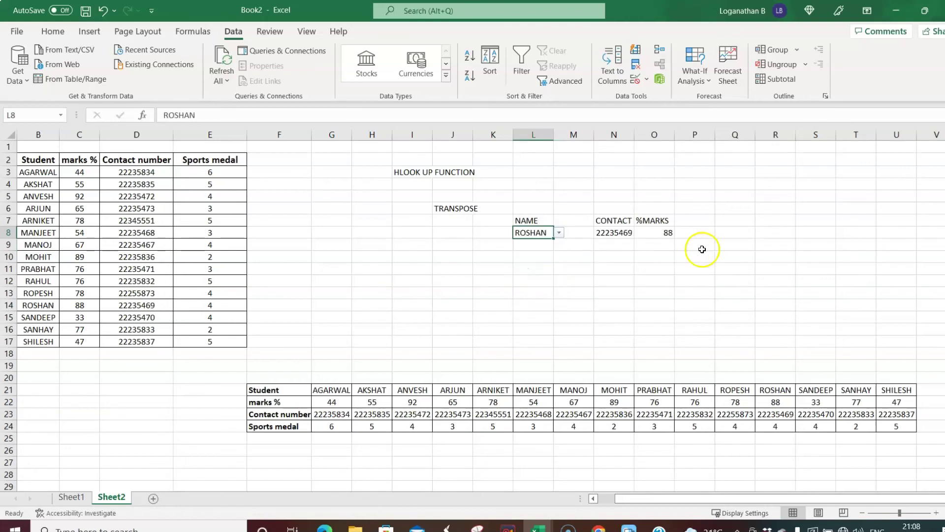
pyautogui.click(619, 252)
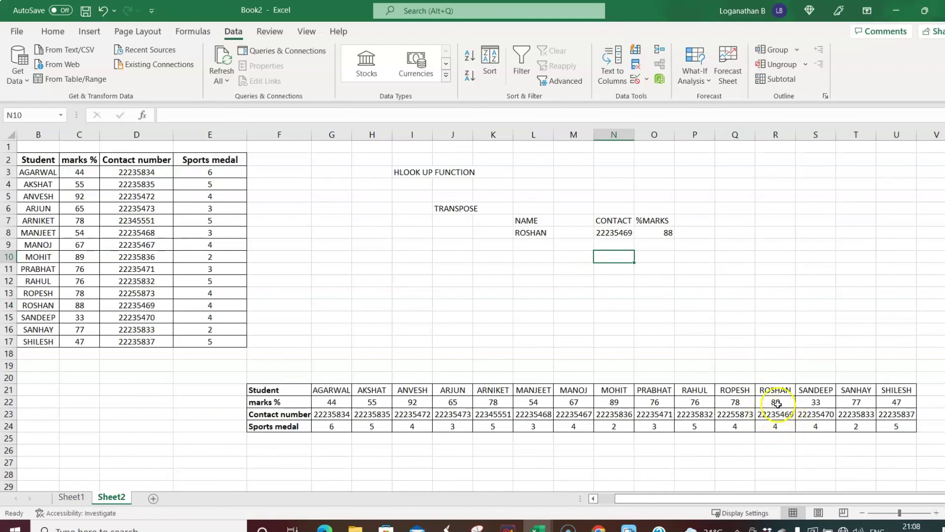
pyautogui.click(536, 232)
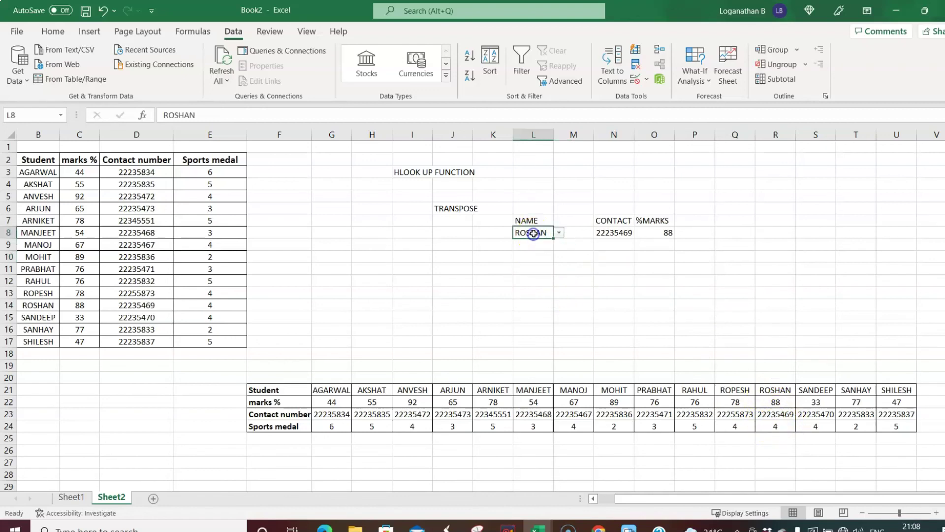
pyautogui.click(560, 233)
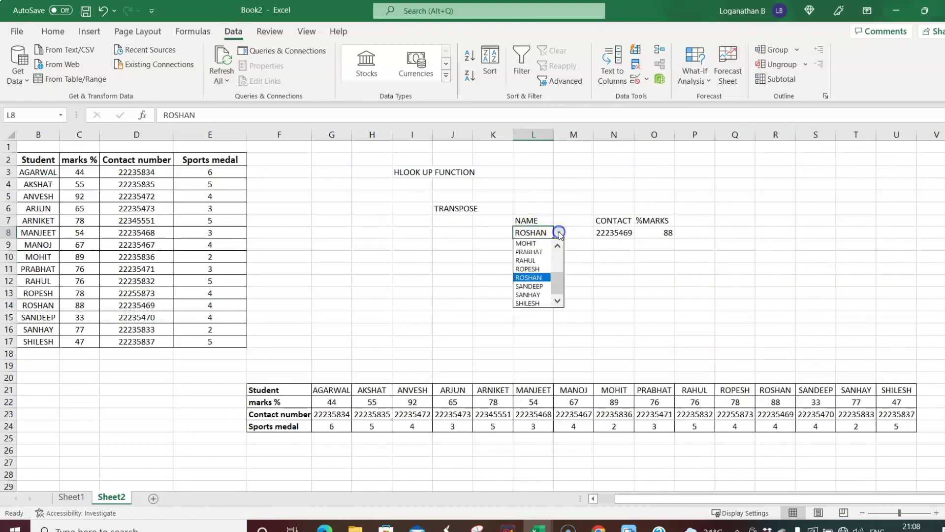
pyautogui.click(530, 286)
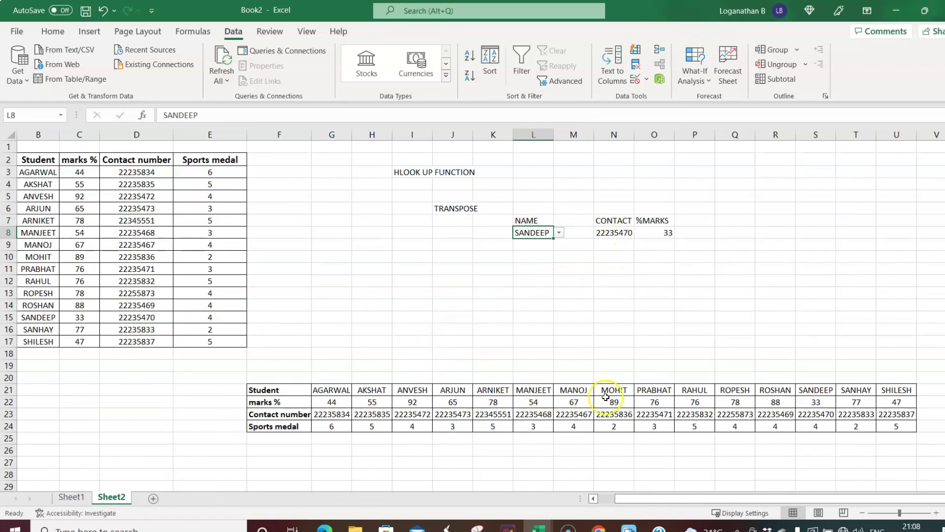
pyautogui.click(821, 404)
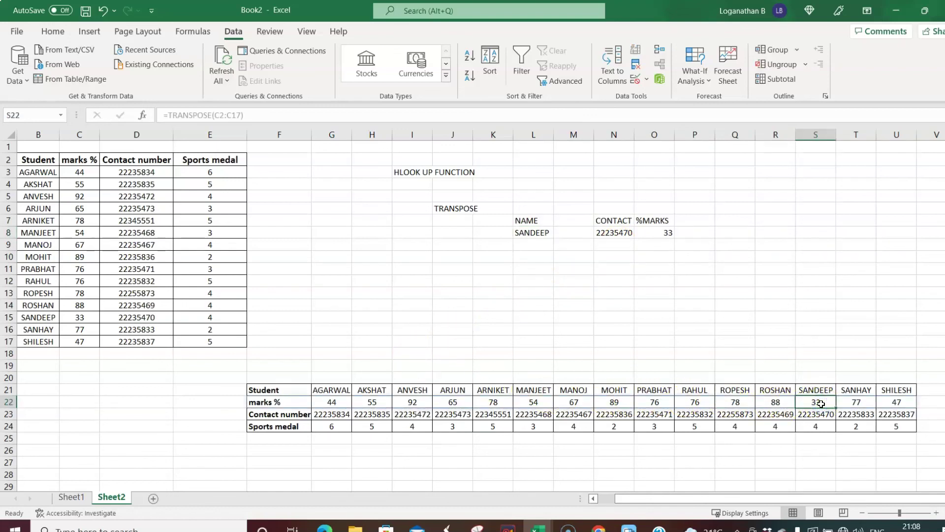
pyautogui.click(820, 419)
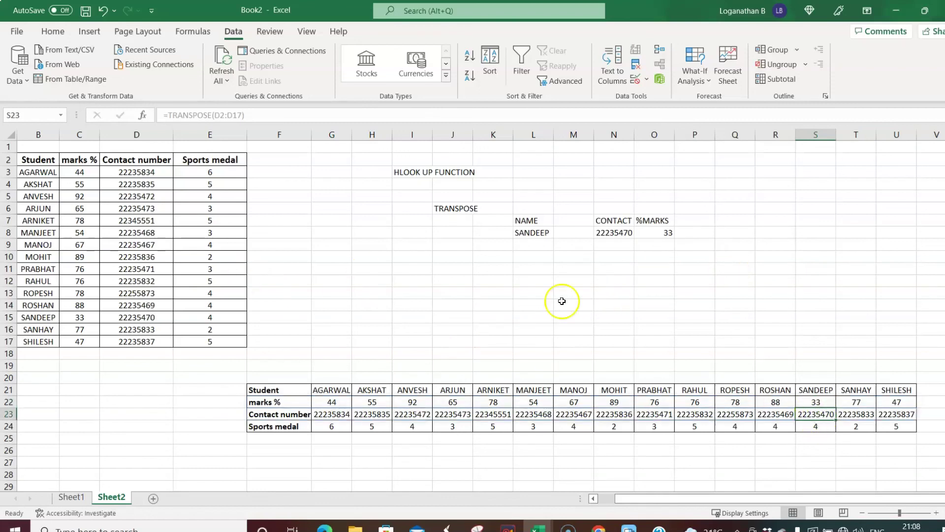
pyautogui.click(542, 305)
pyautogui.click(405, 176)
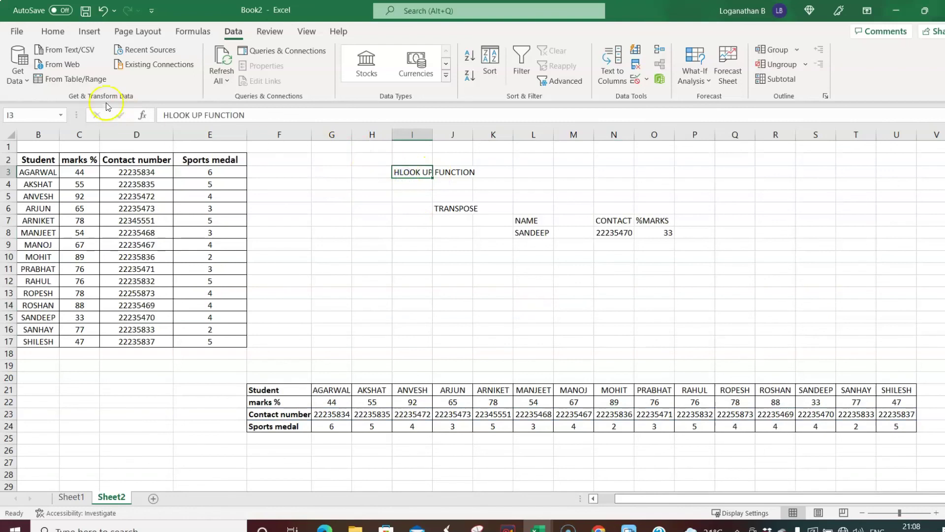